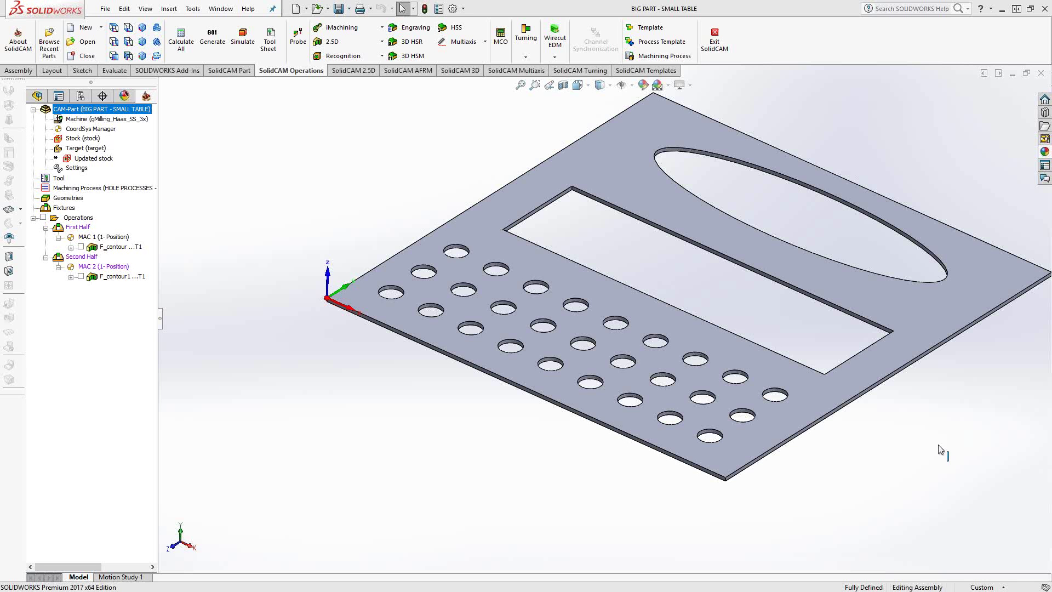
Fit the plate in view and toggle the MAC 1 F_contour toolpath preview on and off
key("z")
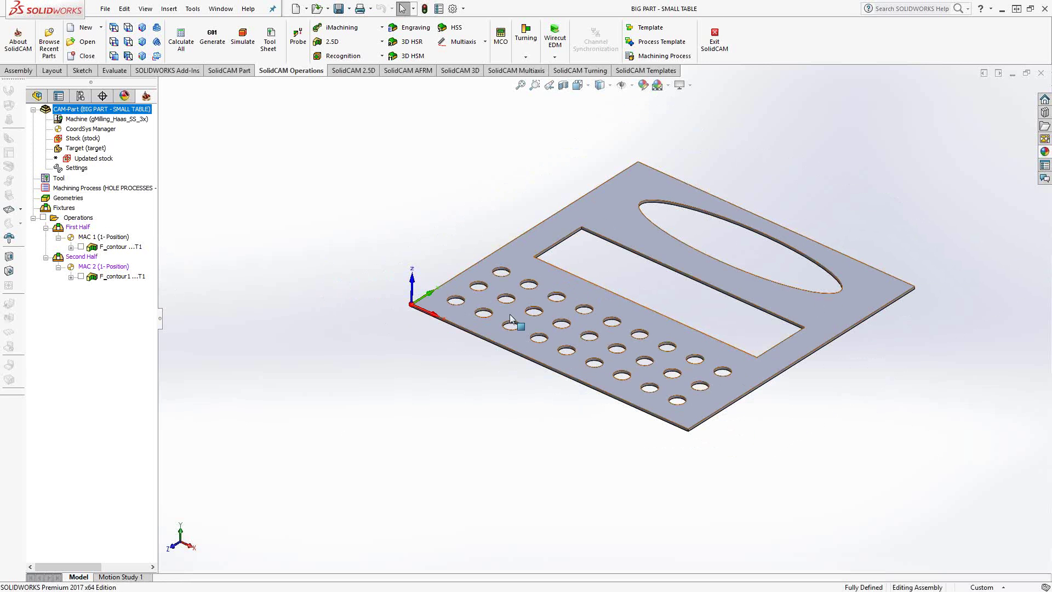
left_click(81, 247)
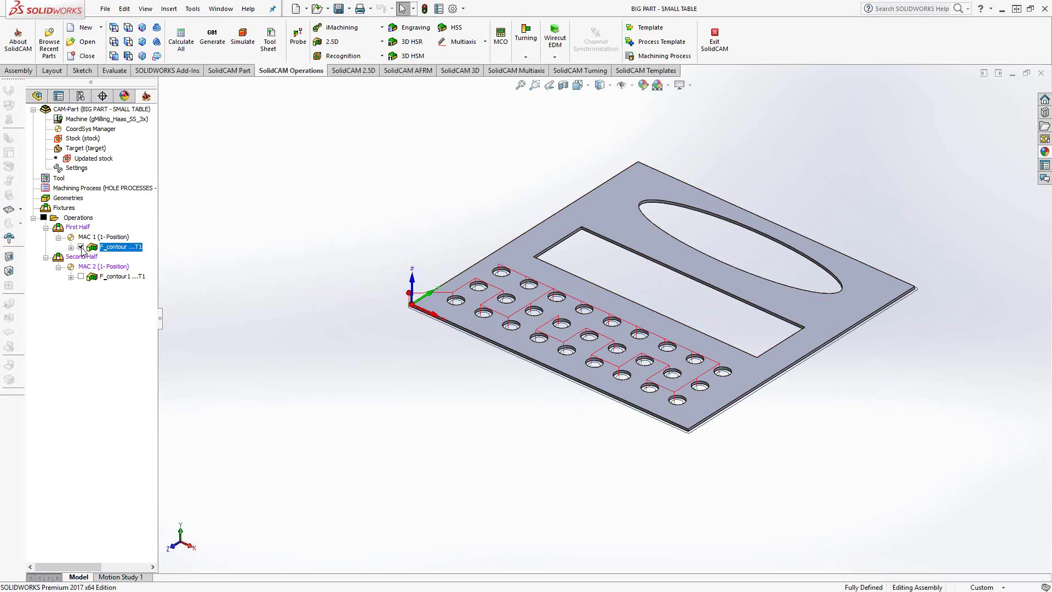
left_click(81, 247)
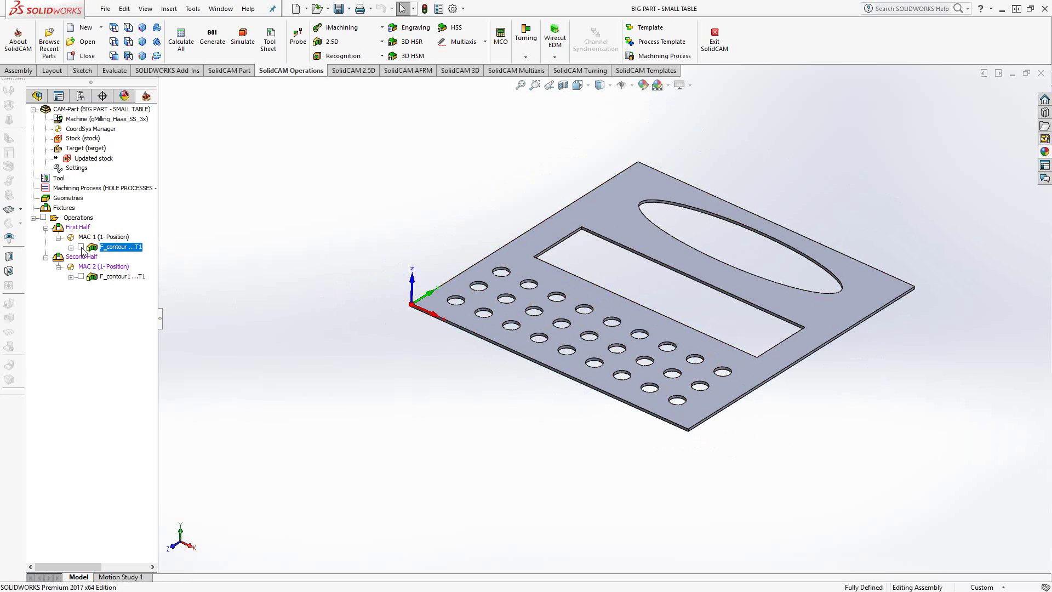
Show the MAC 2 coordinate system and toggle its F_contour toolpath preview on and off
middle_click_drag(609, 377, 404, 299)
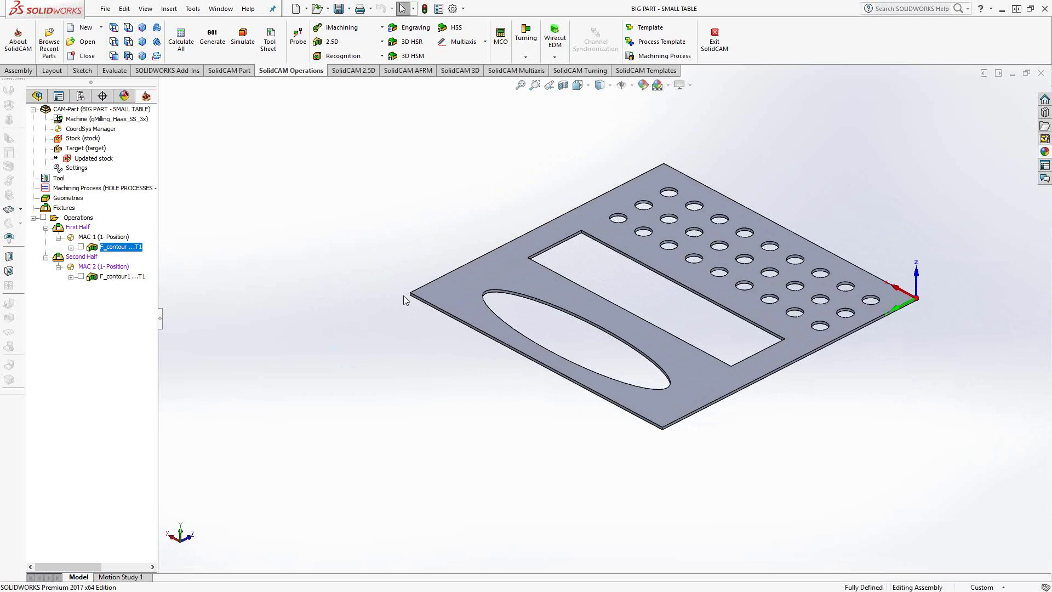
left_click(102, 267)
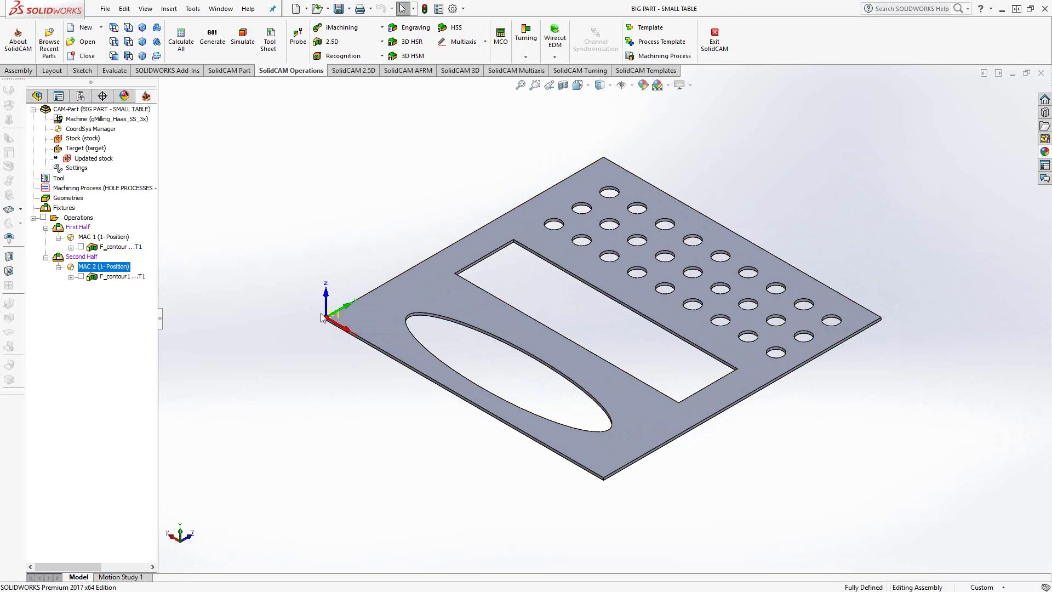
left_click(81, 277)
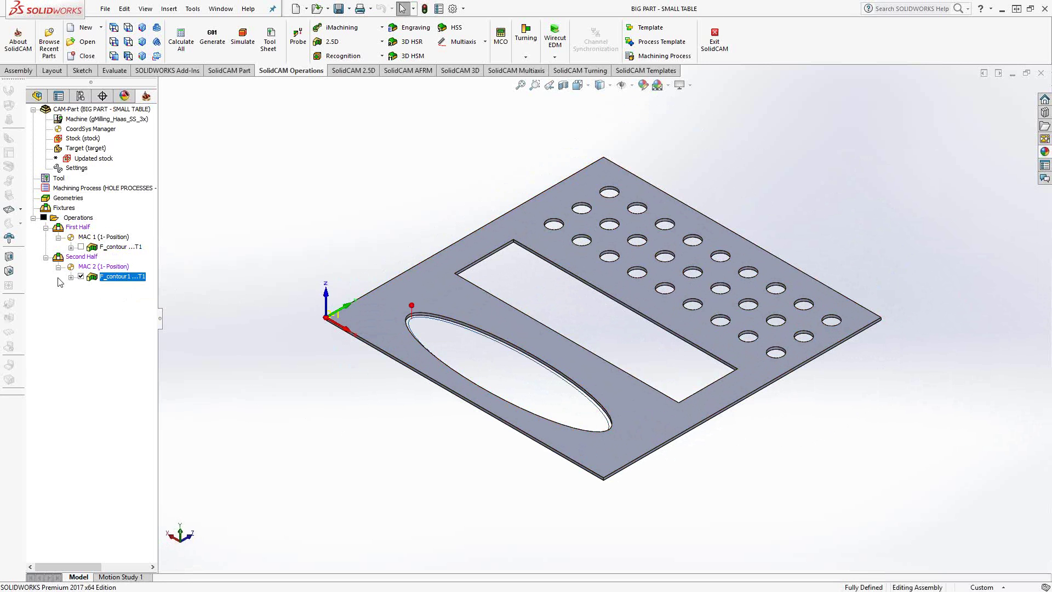
left_click(81, 277)
middle_click_drag(307, 312, 553, 332)
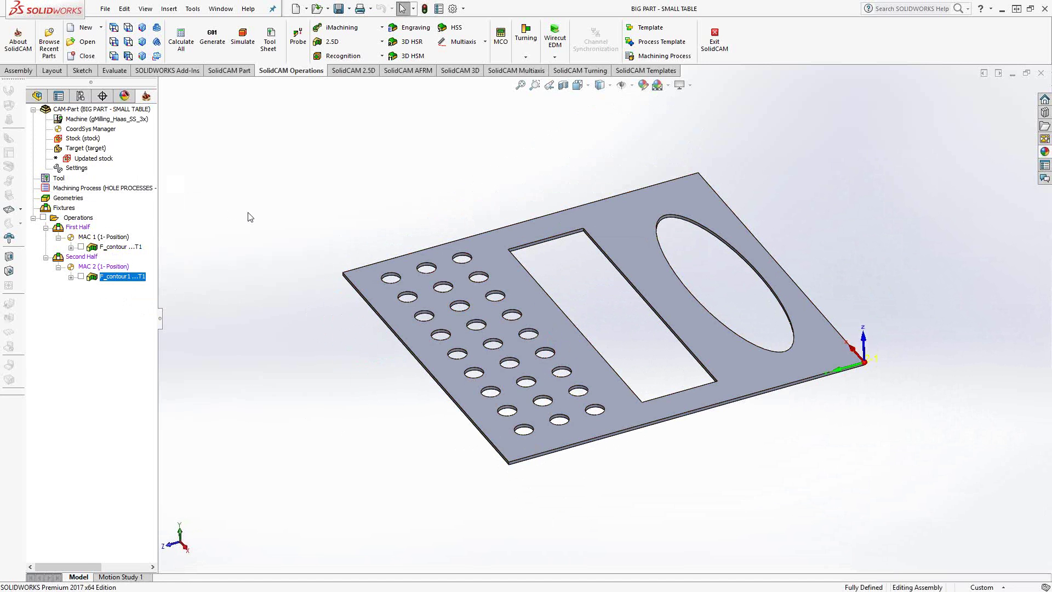
In the FeatureManager tree, set the view Normal To the plate face
left_click(36, 97)
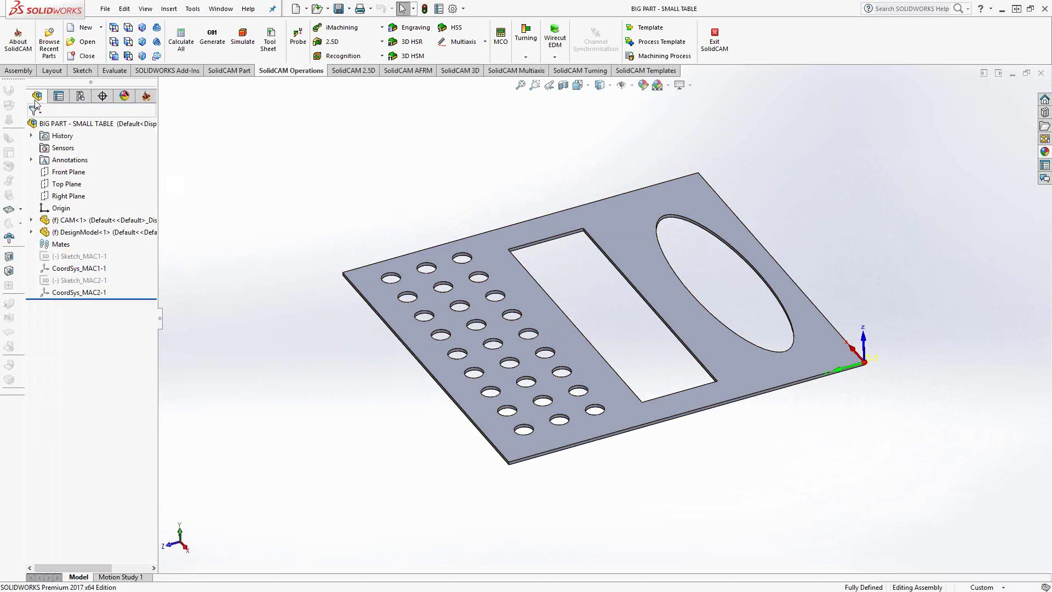
right_click(616, 219)
left_click(693, 203)
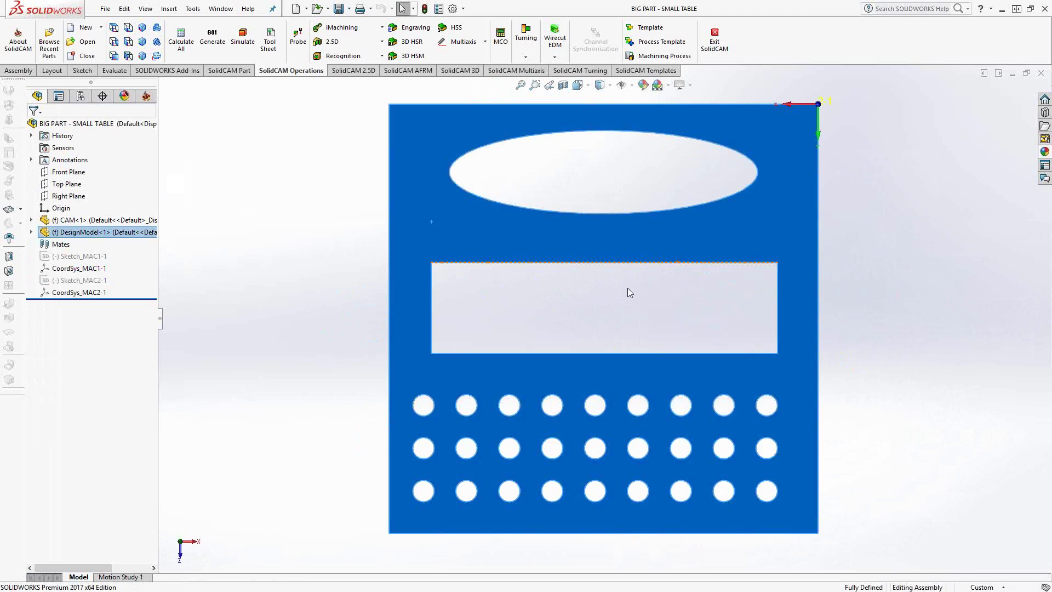
left_click(271, 287)
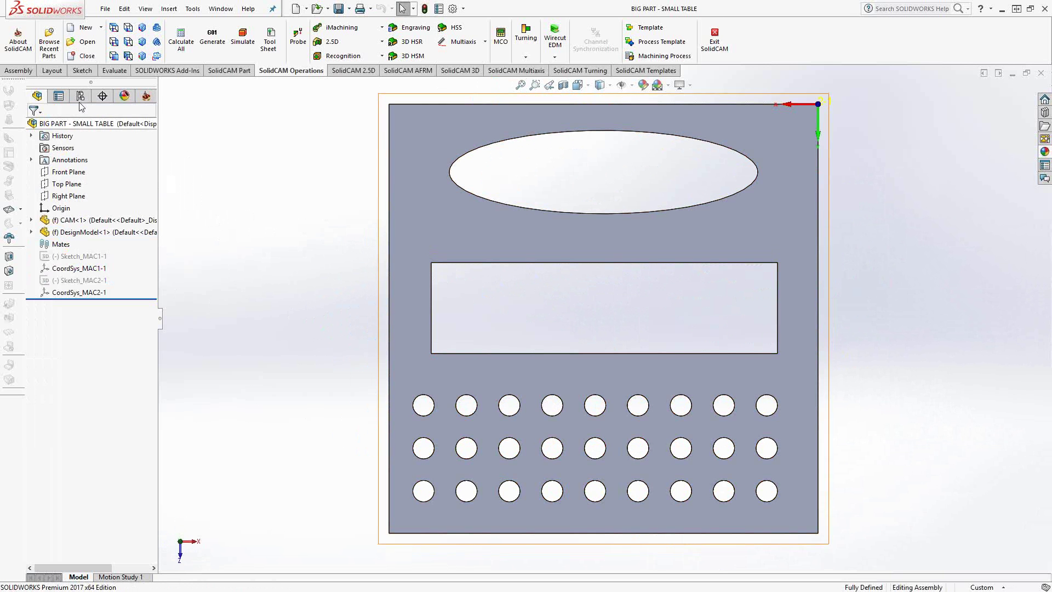
Sketch a corner rectangle on the plate face from (-15,-15) to (15,0)
left_click(82, 70)
left_click(14, 34)
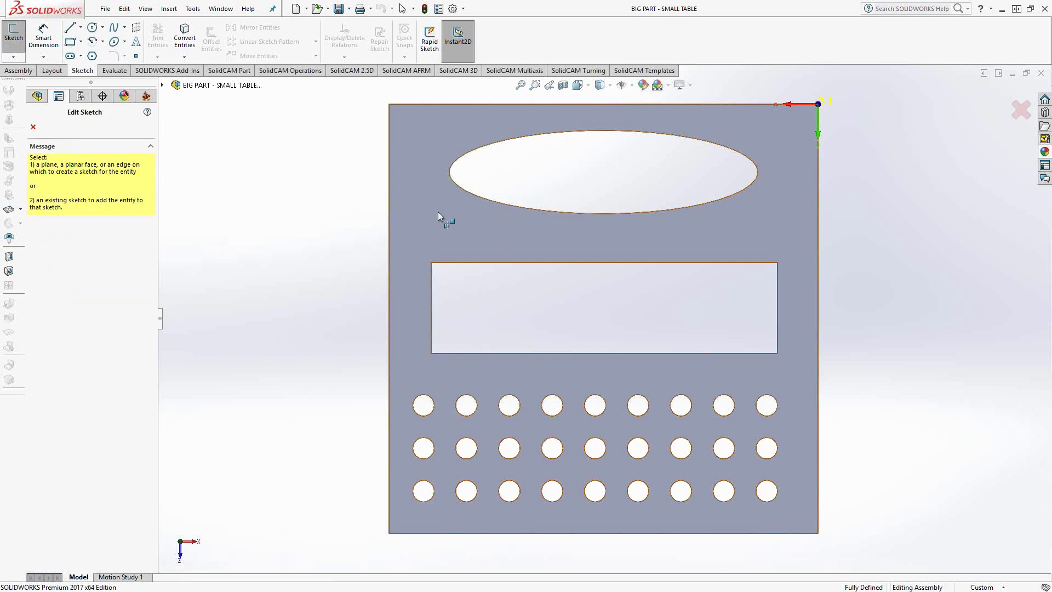
left_click(438, 212)
left_click(70, 42)
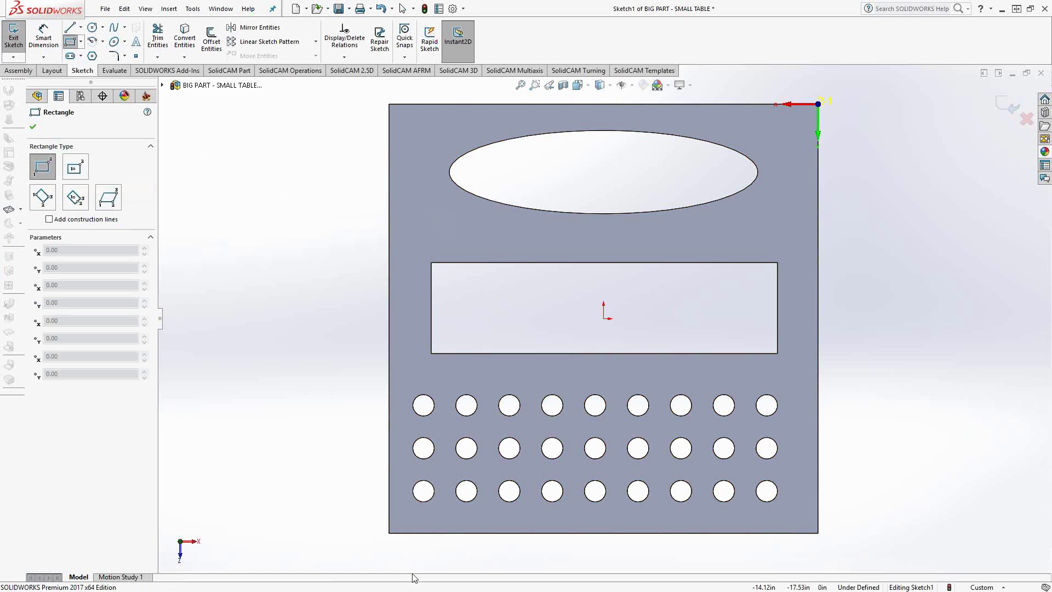
left_click(388, 532)
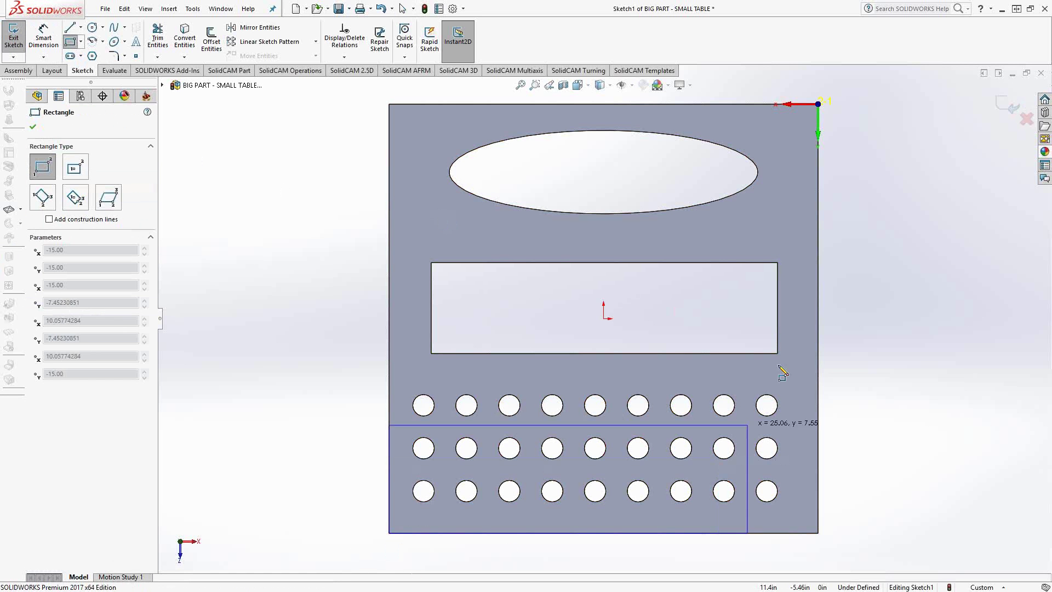
left_click(819, 320)
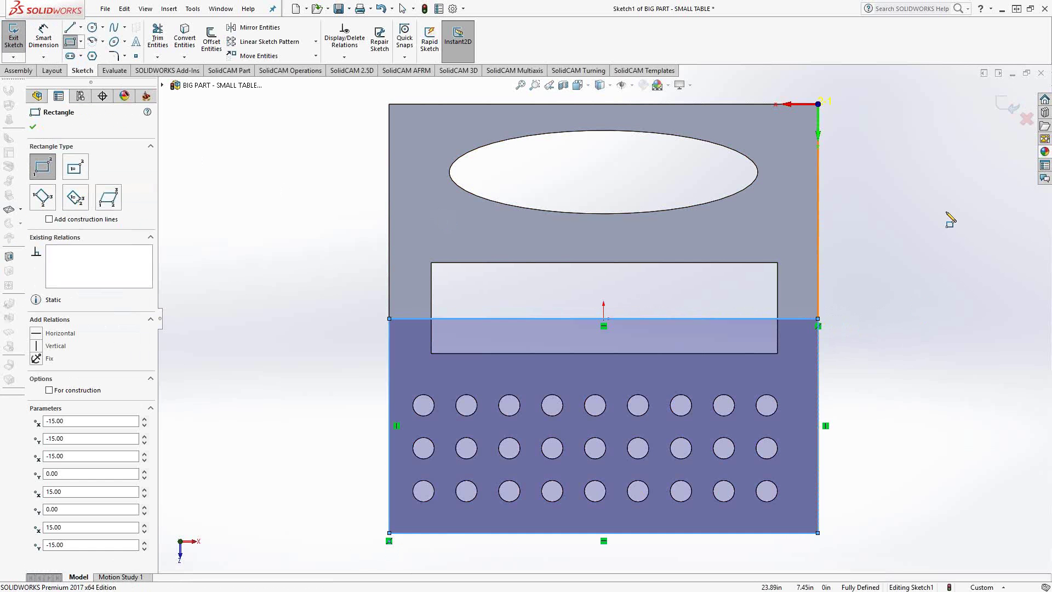
key("Escape")
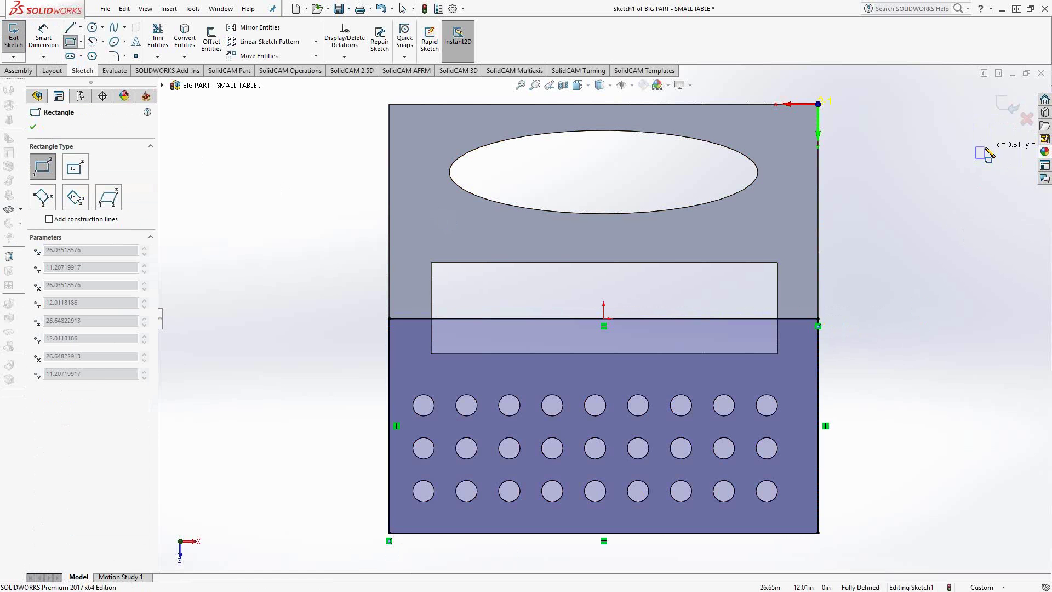
Exit Sketch1, orbit to inspect its dividing line, and start a new sketch
left_click(1008, 105)
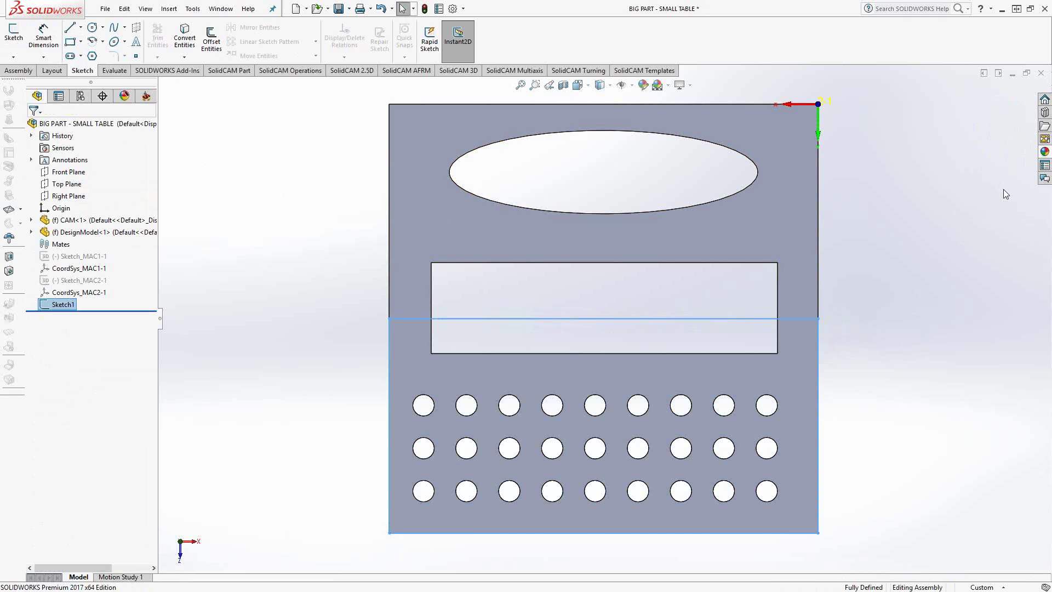
middle_click_drag(901, 395, 906, 302)
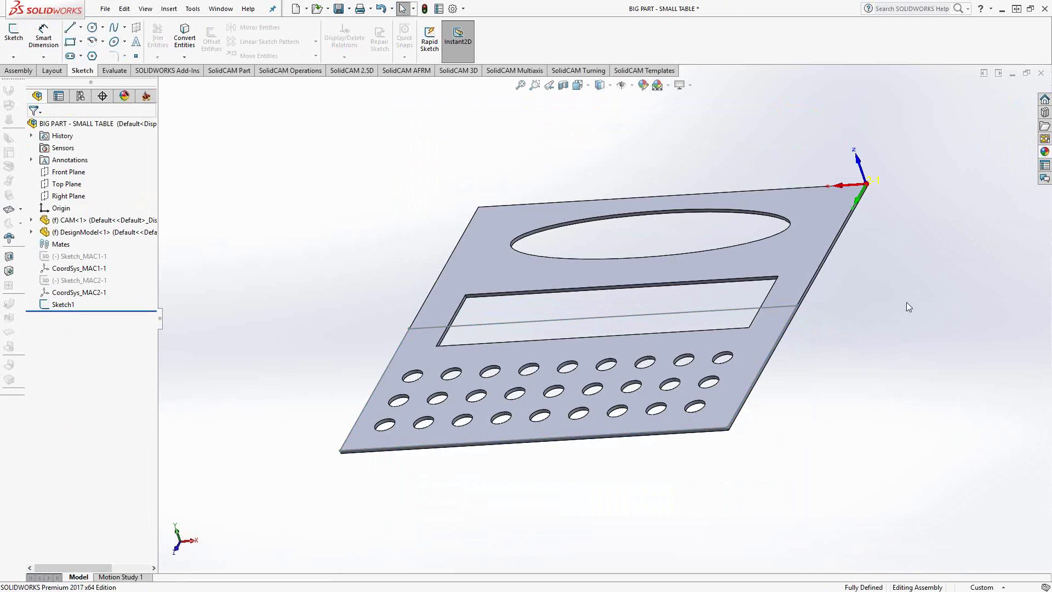
middle_click_drag(864, 312, 882, 328)
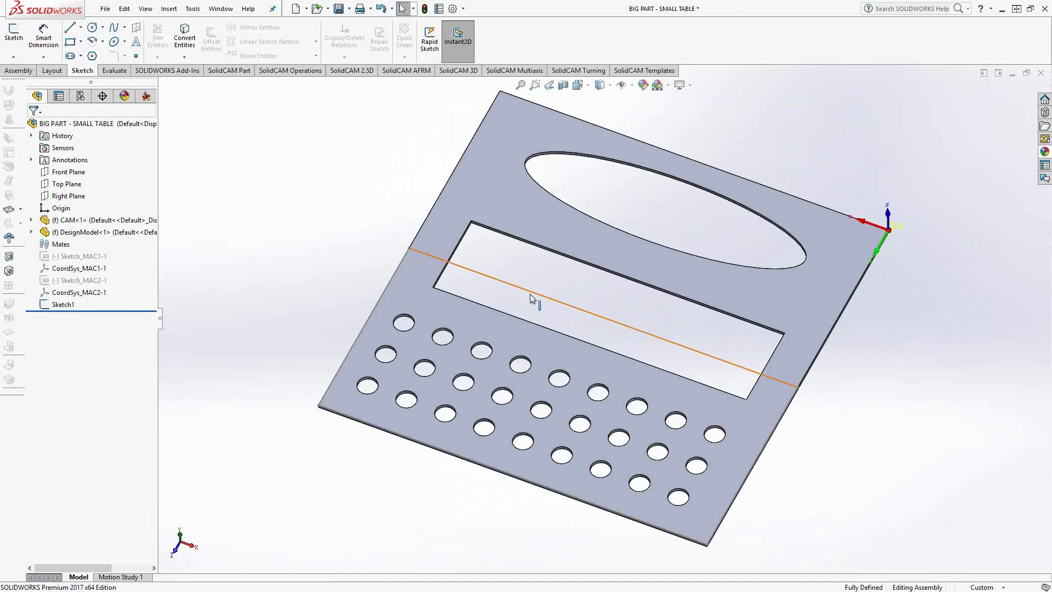
middle_click_drag(530, 294, 508, 278)
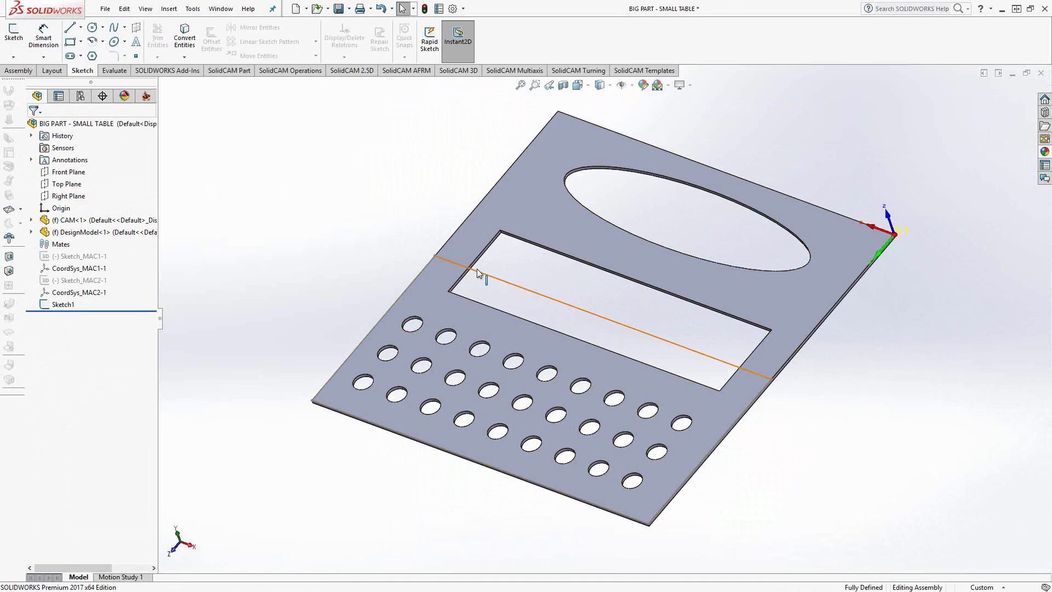
middle_click_drag(345, 211, 188, 185)
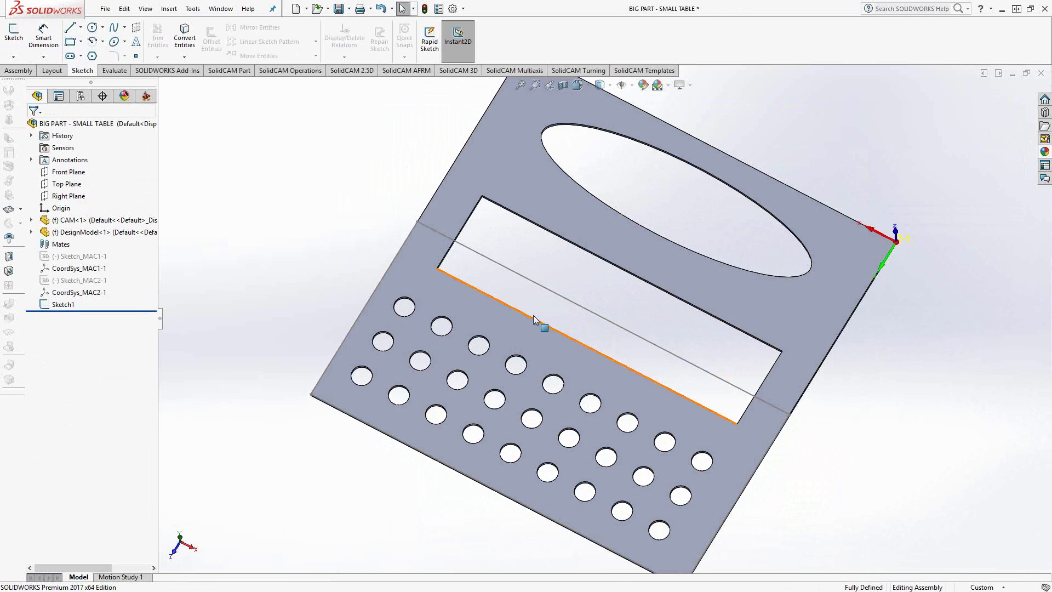
middle_click_drag(540, 322, 540, 267)
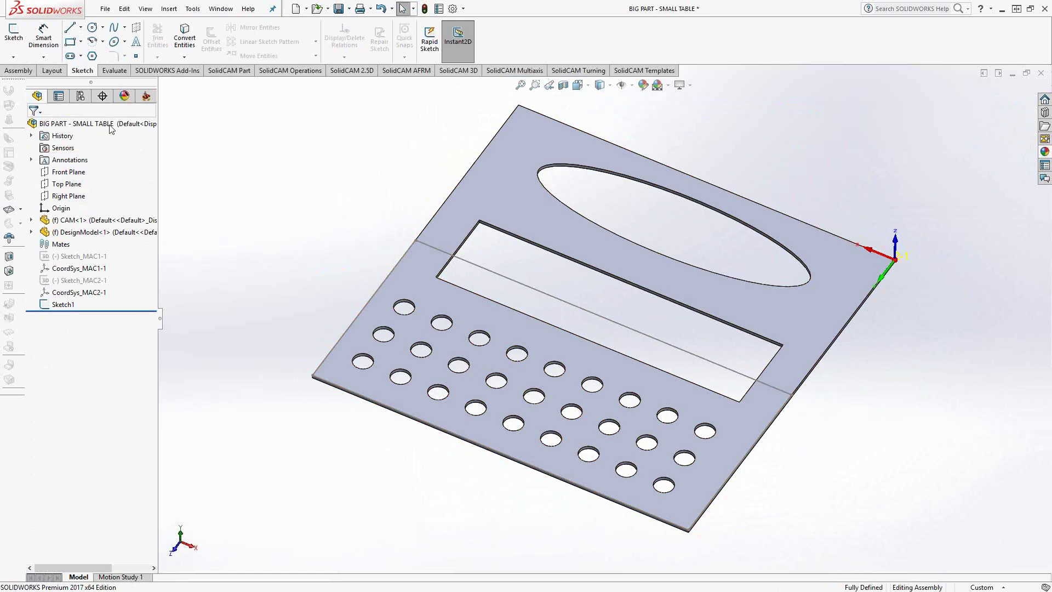
left_click(11, 32)
On the plate face, convert Sketch1's dividing line and three cutout edges into Sketch2
left_click(485, 191)
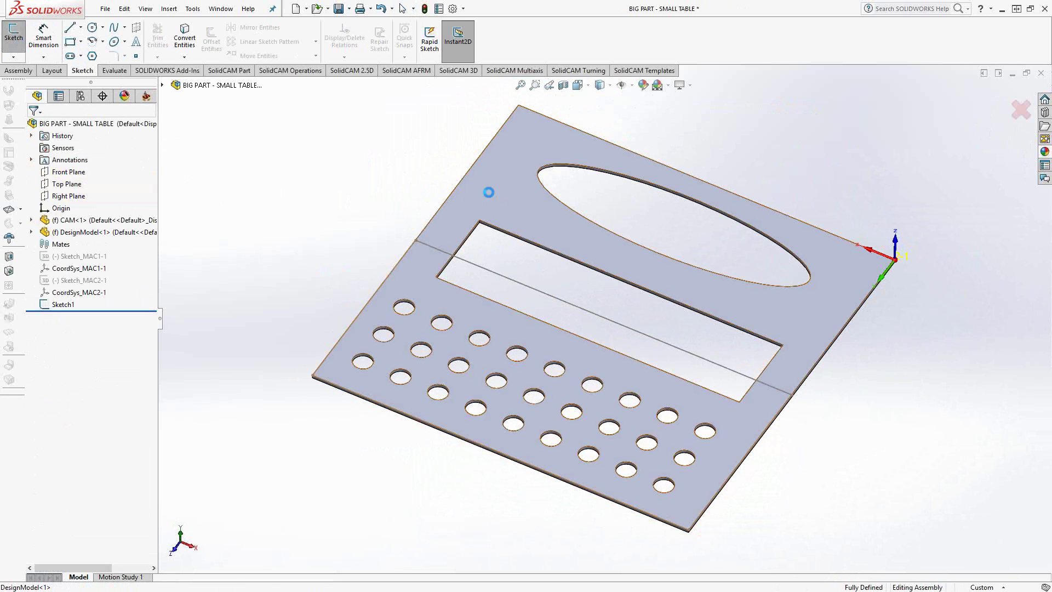
left_click(184, 36)
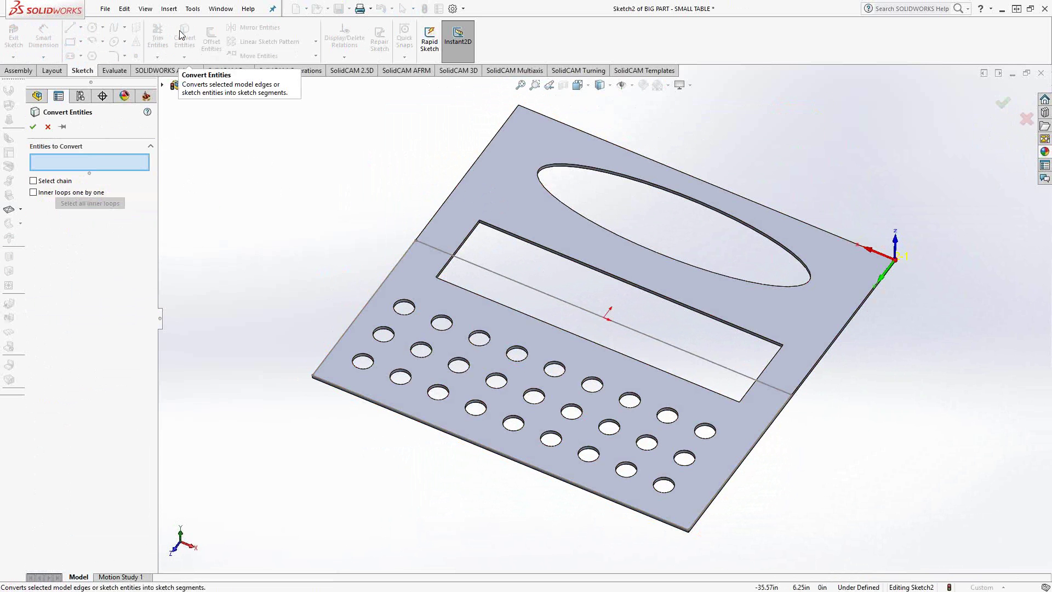
left_click(490, 274)
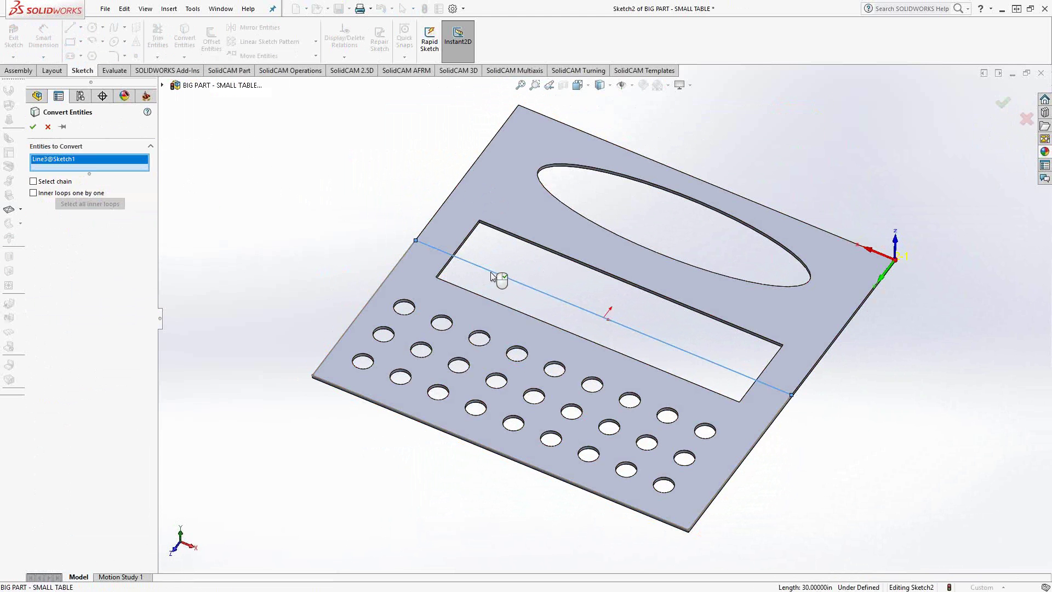
scroll(496, 275, "down", 5)
left_click(504, 303)
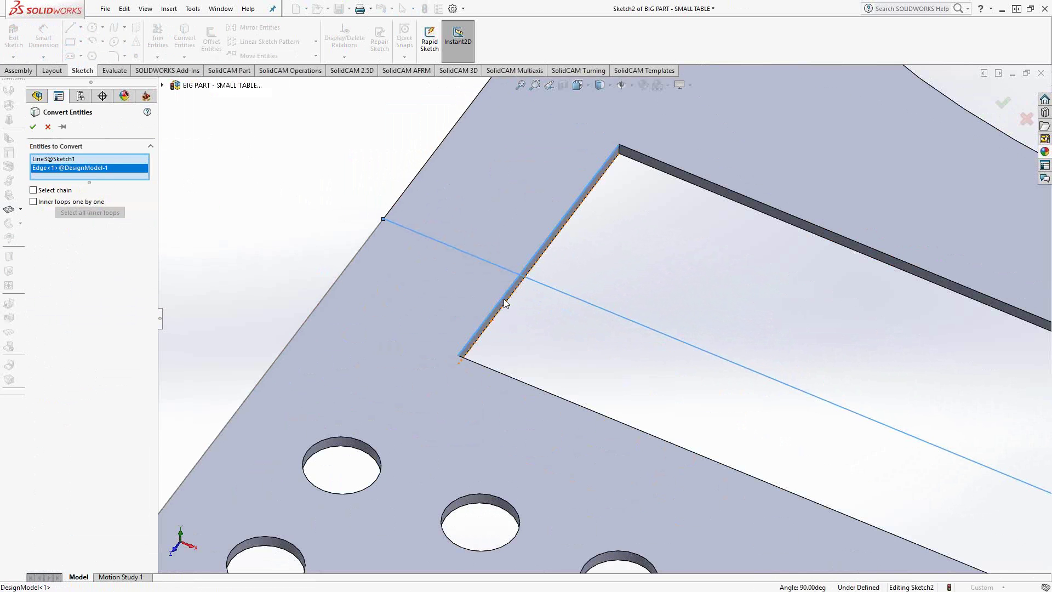
left_click(497, 375)
scroll(618, 460, "up", 5)
scroll(832, 471, "up", 2)
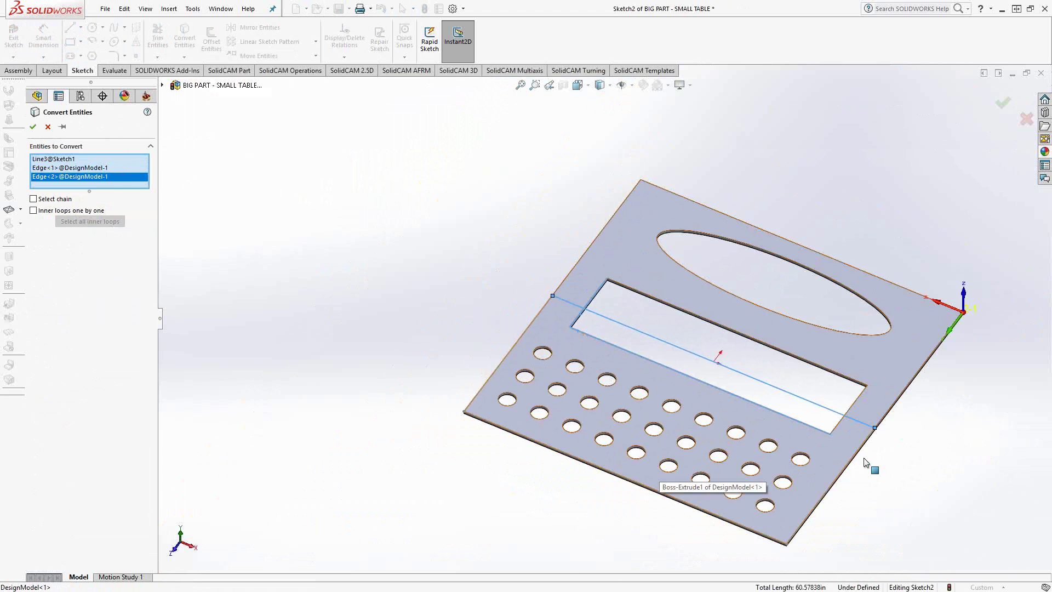
scroll(869, 395, "down", 6)
left_click(633, 339)
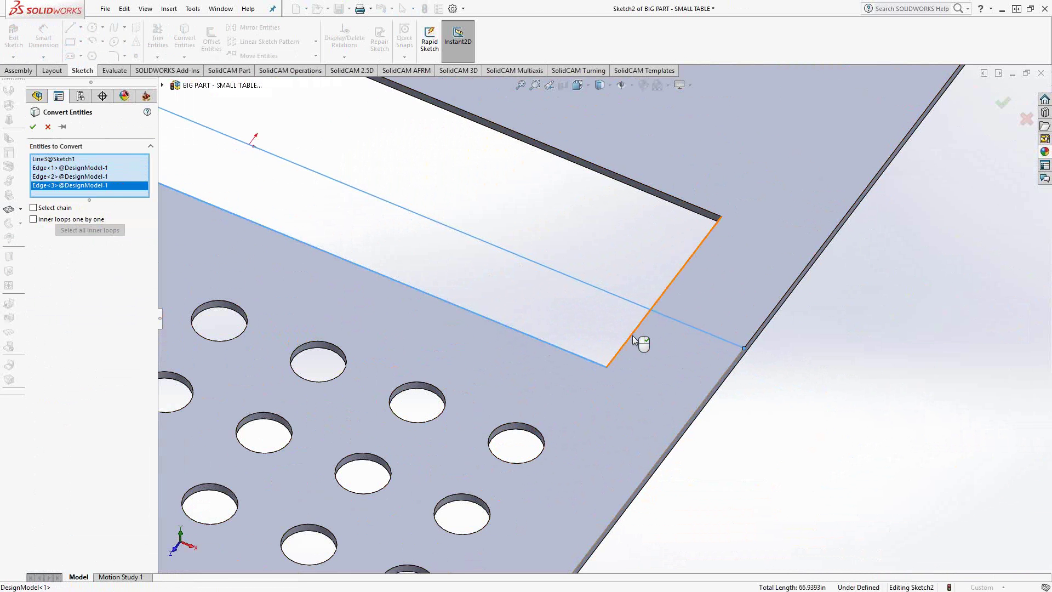
left_click(33, 127)
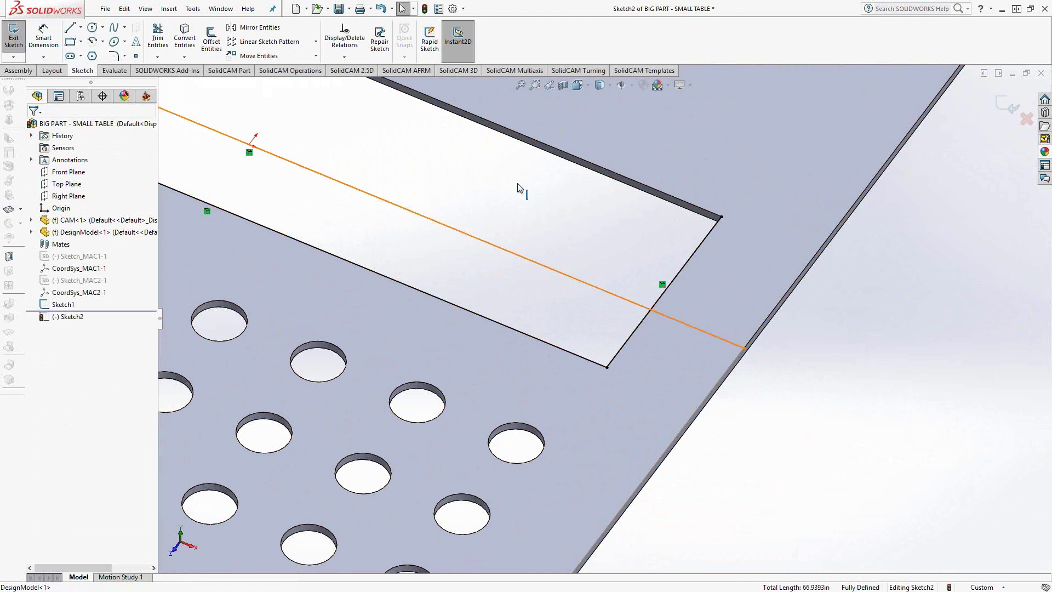
scroll(577, 305, "up", 5)
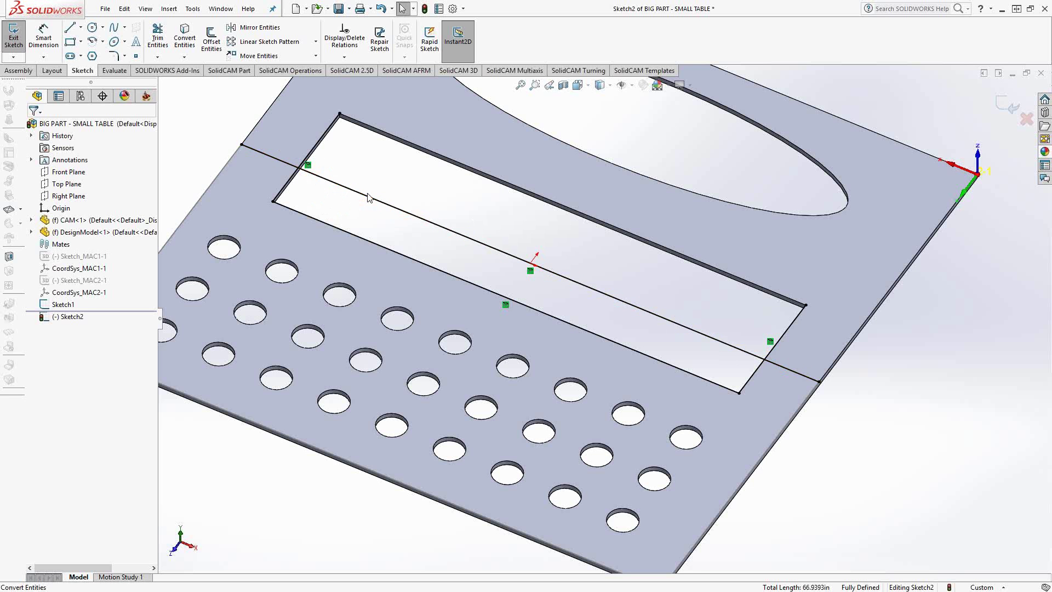
Offset the dividing line 0.5 in to its reversed side across the slot
left_click(212, 48)
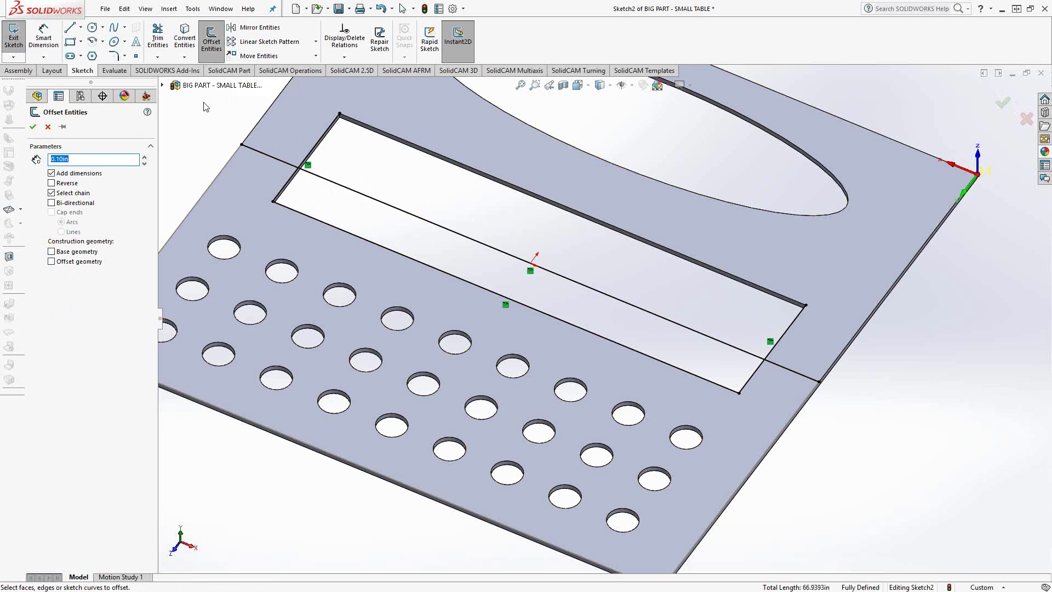
left_click(404, 211)
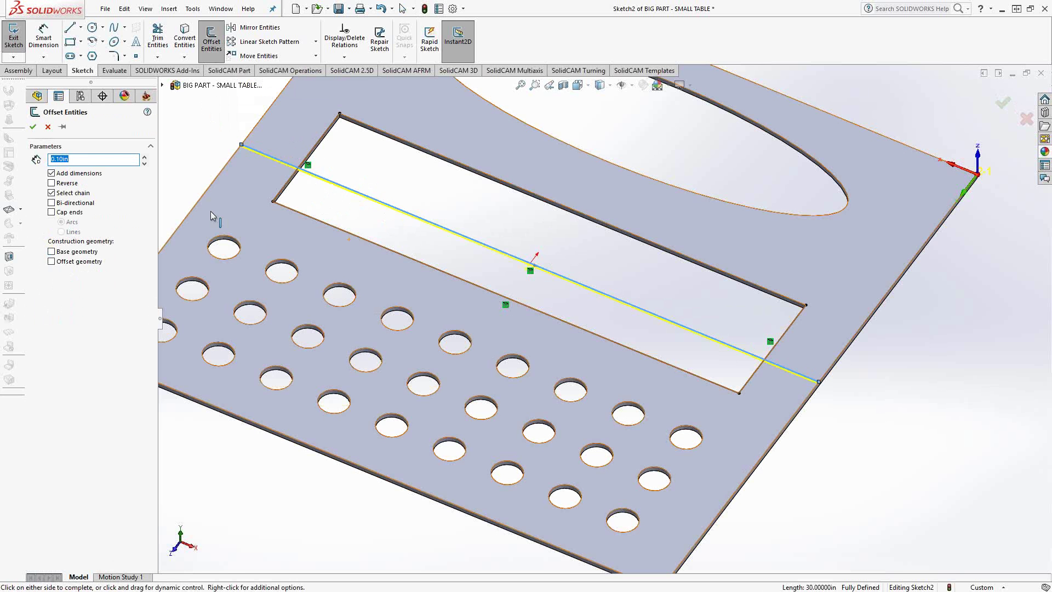
left_click(52, 183)
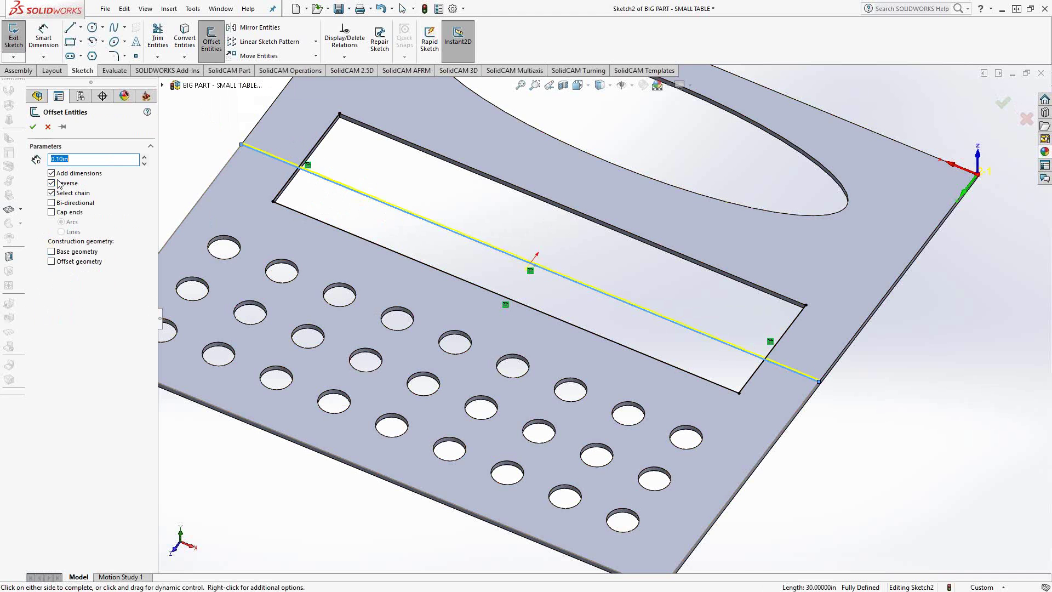
type(".5")
key("Return")
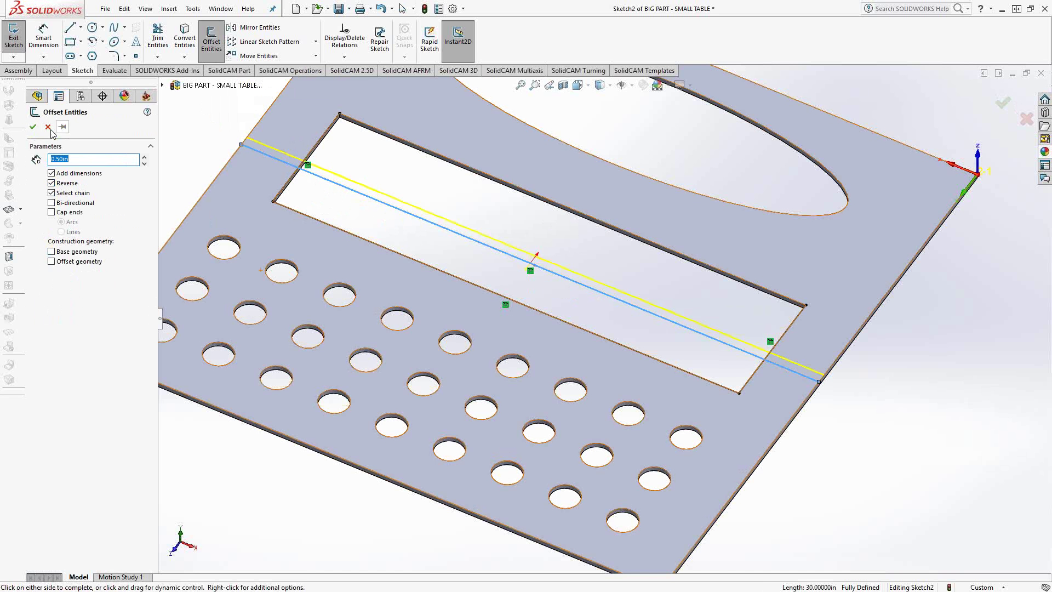
left_click(33, 127)
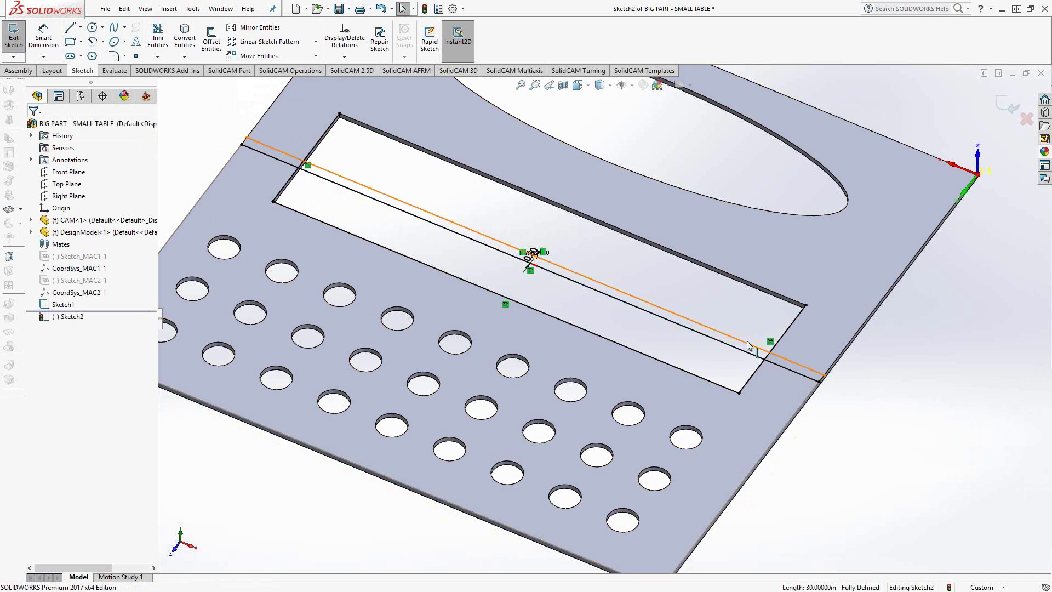
Trim the offset line's two ends outside the slot using Trim to closest
left_click(634, 304)
right_click(634, 304)
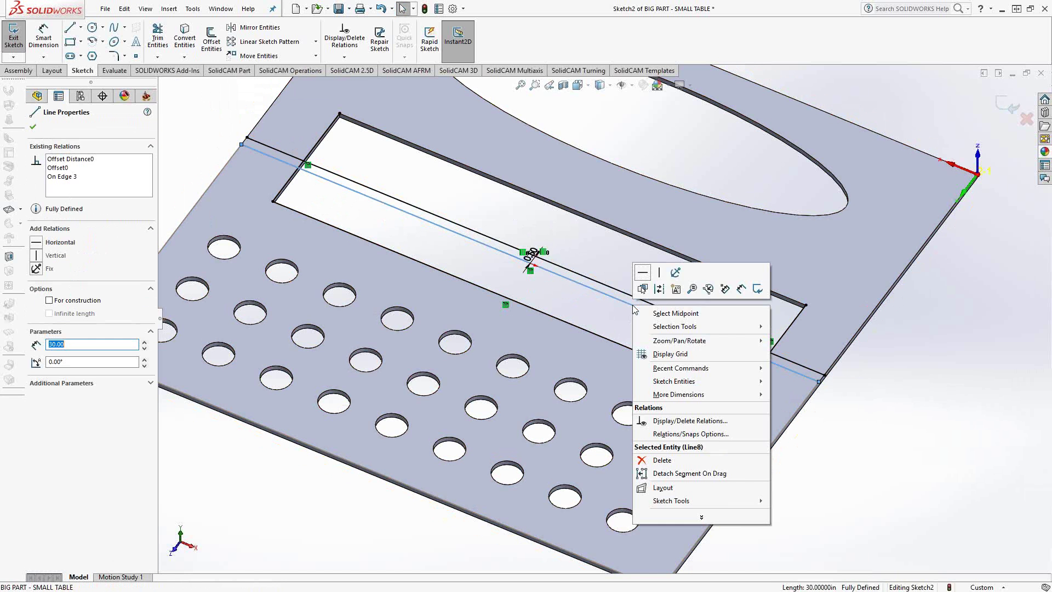
key("Escape")
left_click(877, 466)
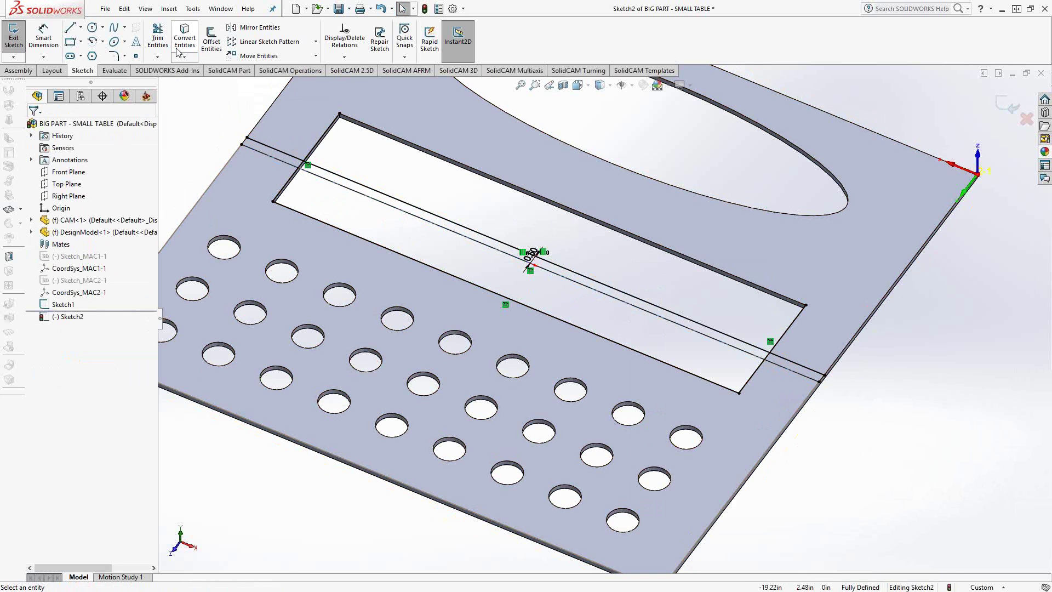
left_click(157, 39)
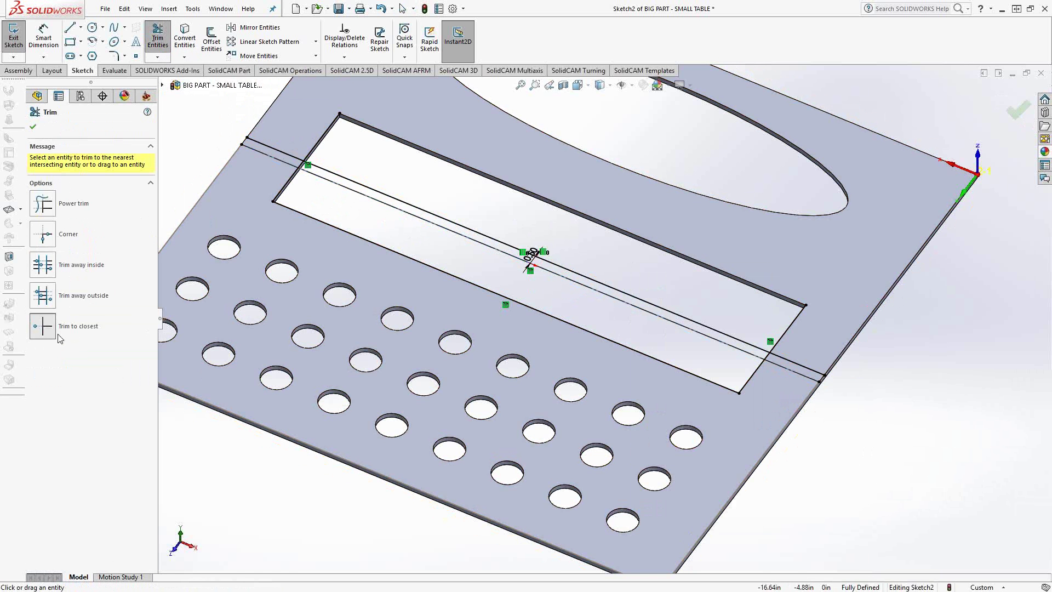
left_click(44, 326)
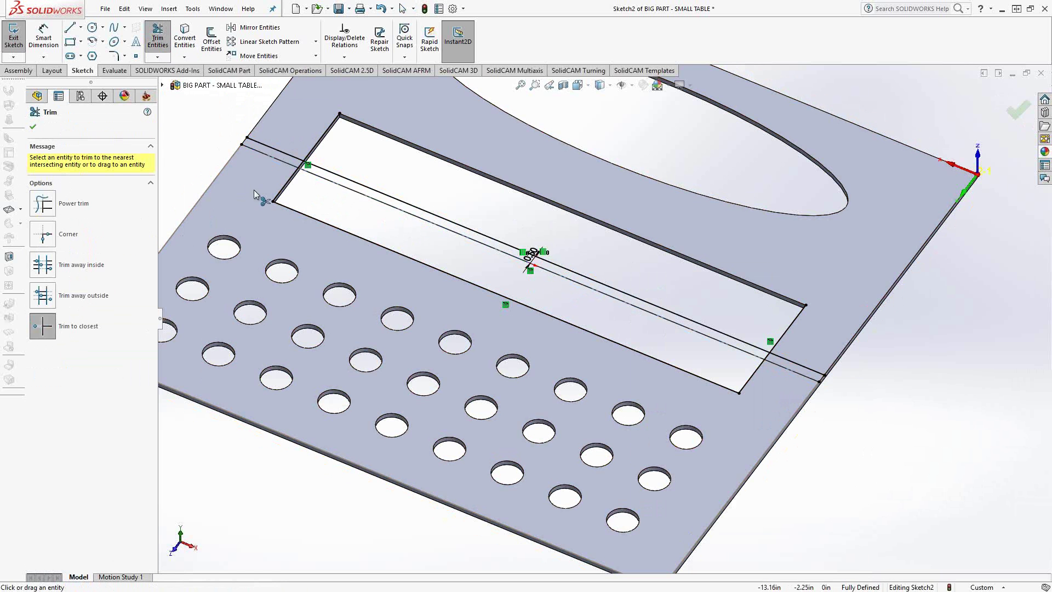
left_click(268, 146)
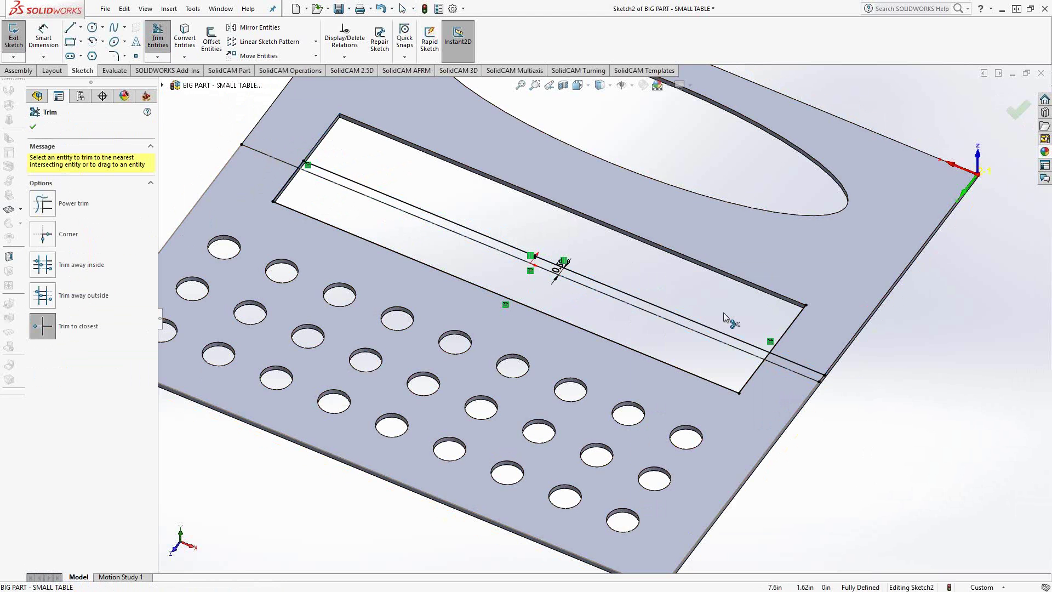
left_click(787, 362)
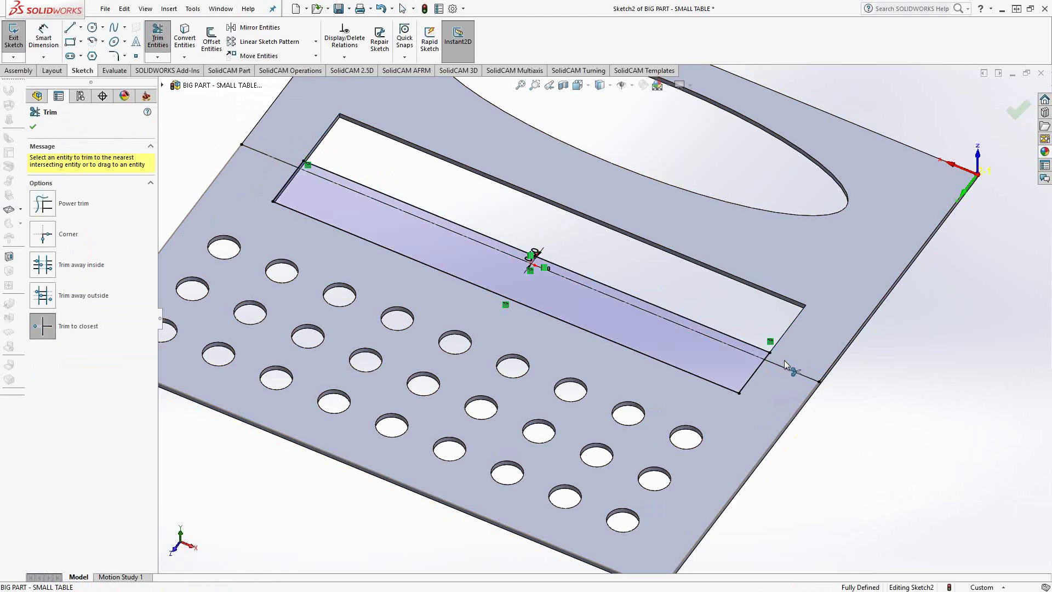
left_click(33, 126)
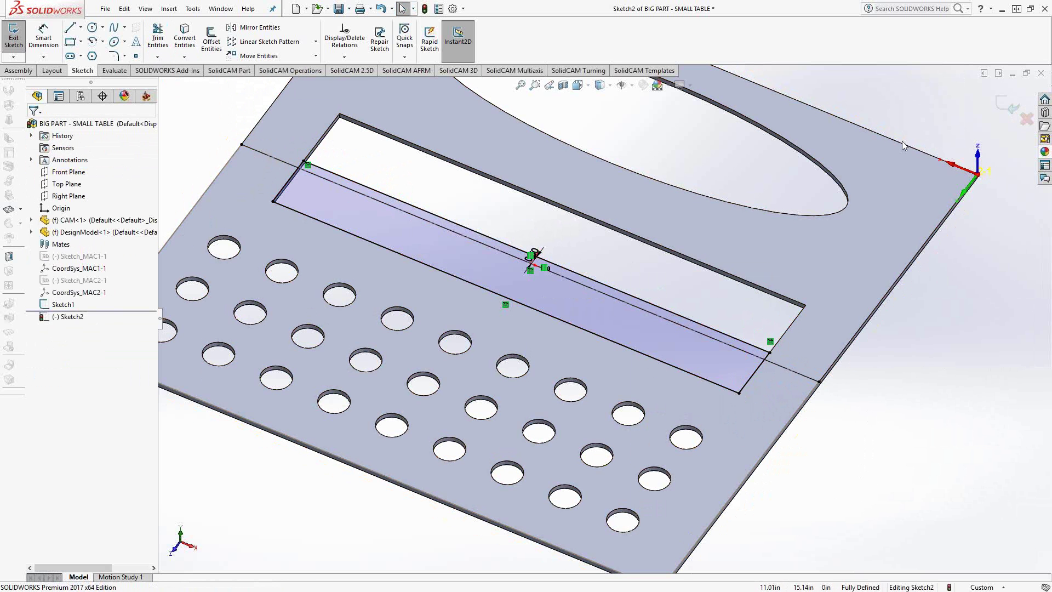
Exit the pocket sketch and rename Sketch1 to 'Table Limits'
left_click(997, 102)
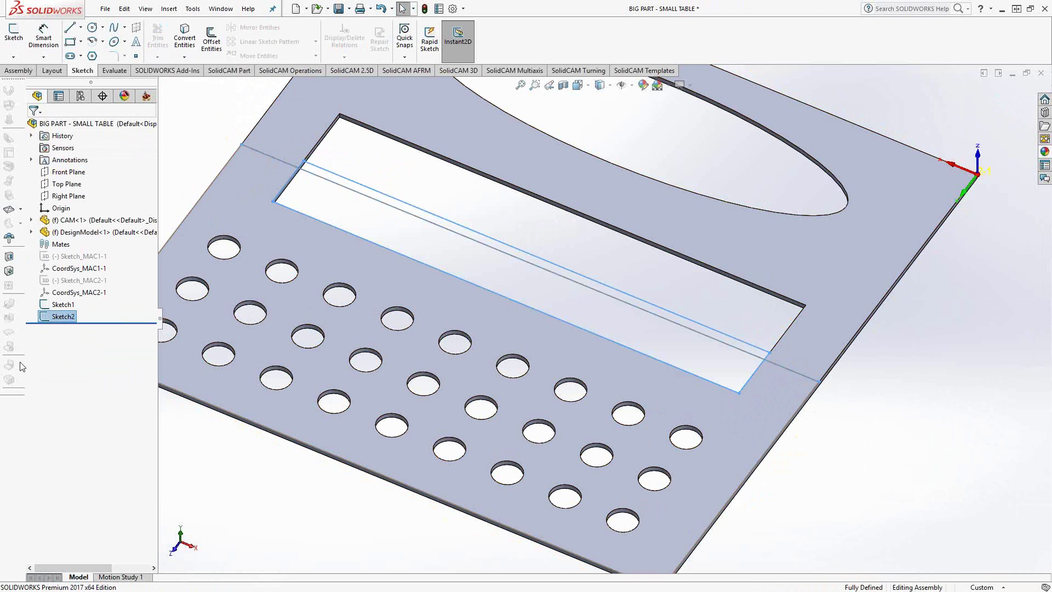
left_click(62, 305)
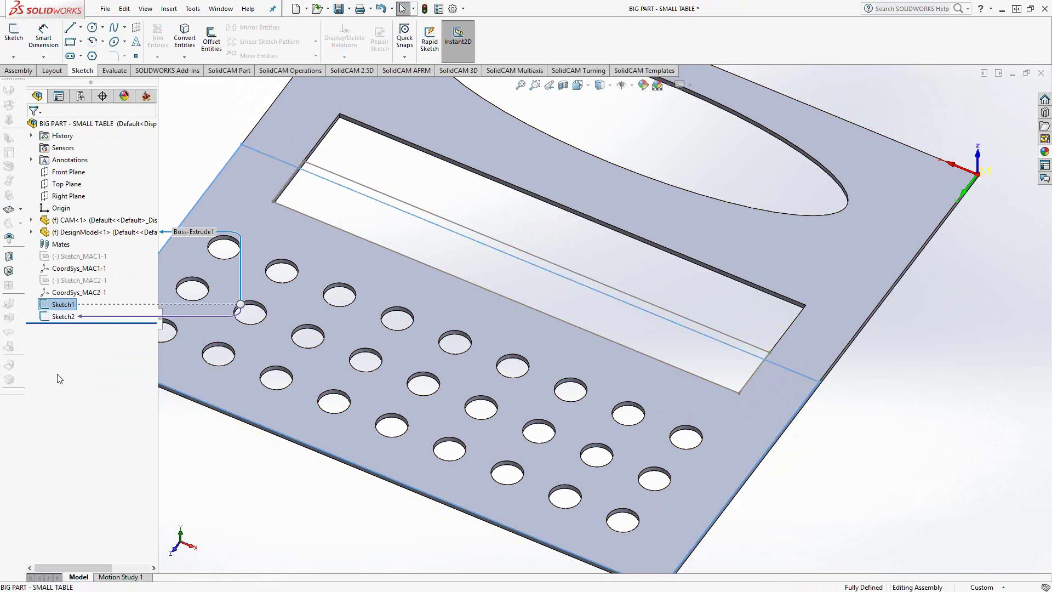
left_click(62, 305)
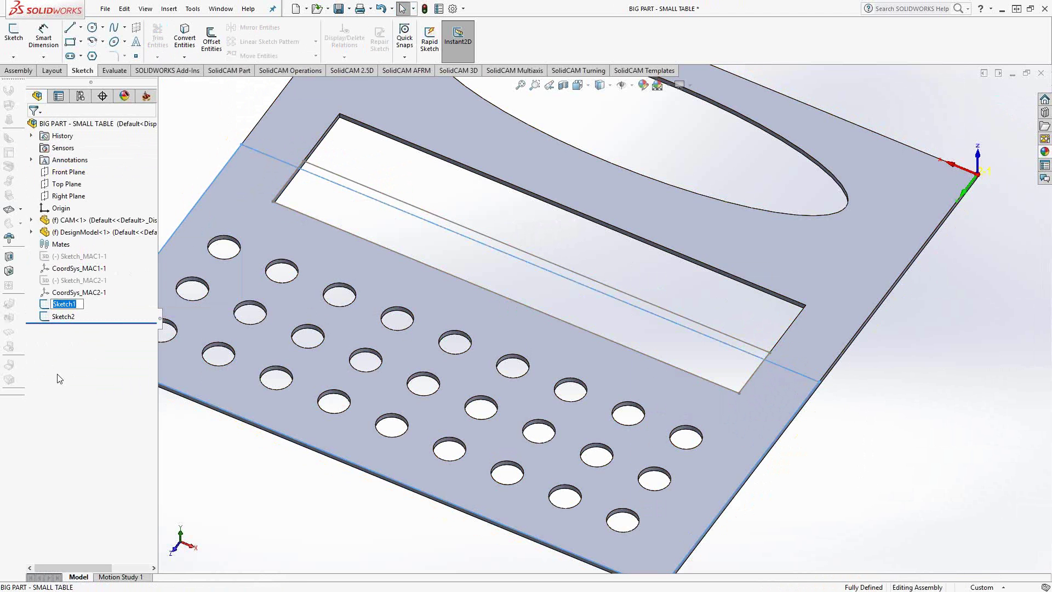
type("Table Limits")
key("Return")
Rename Sketch2 to 'CTR POcket - 1st side'
left_click(62, 316)
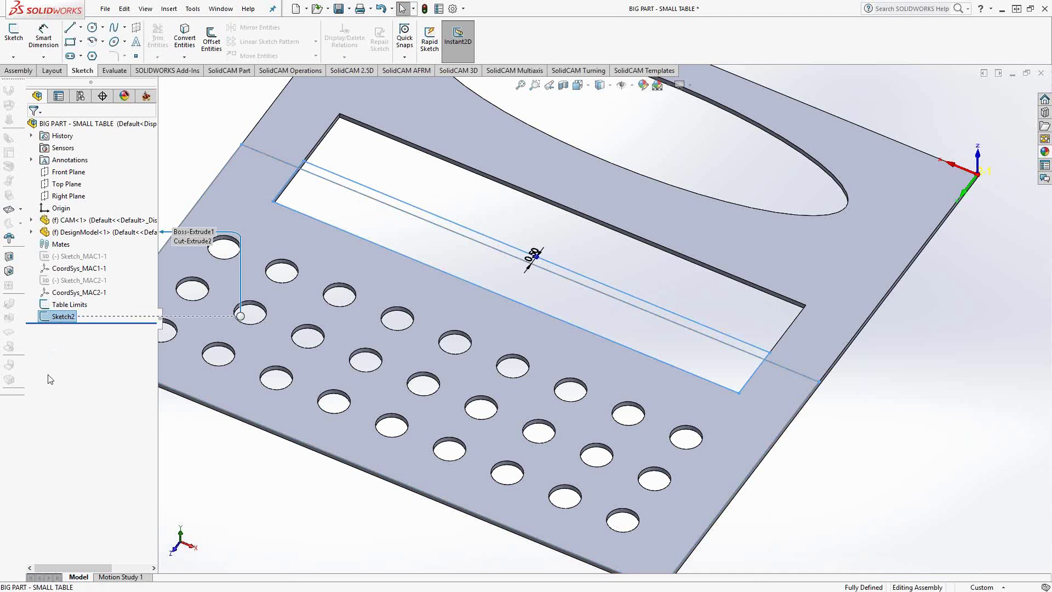
key("F2")
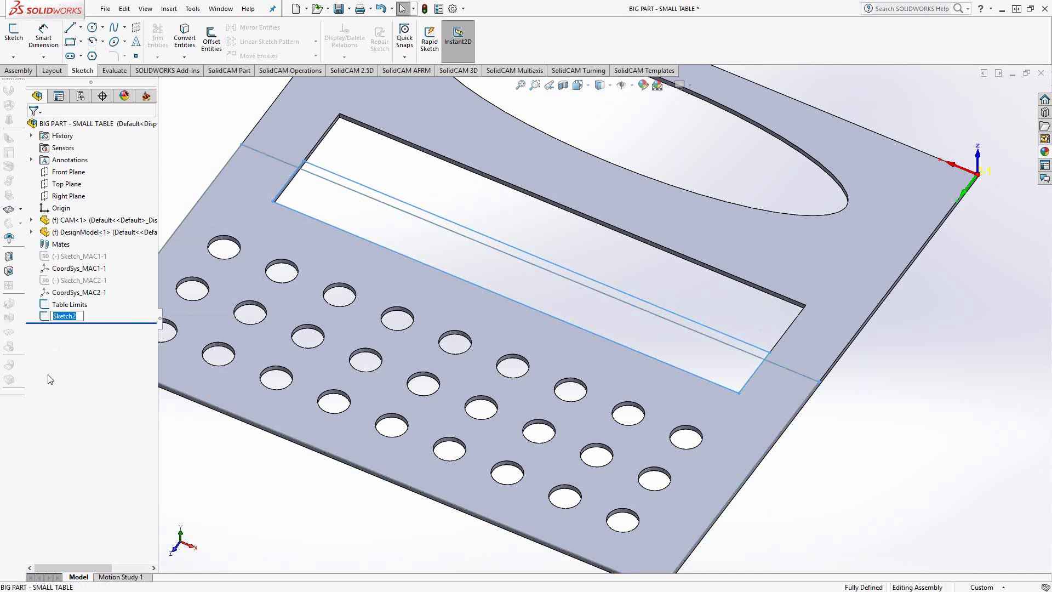
type("CTR POcket - 1st side")
key("Return")
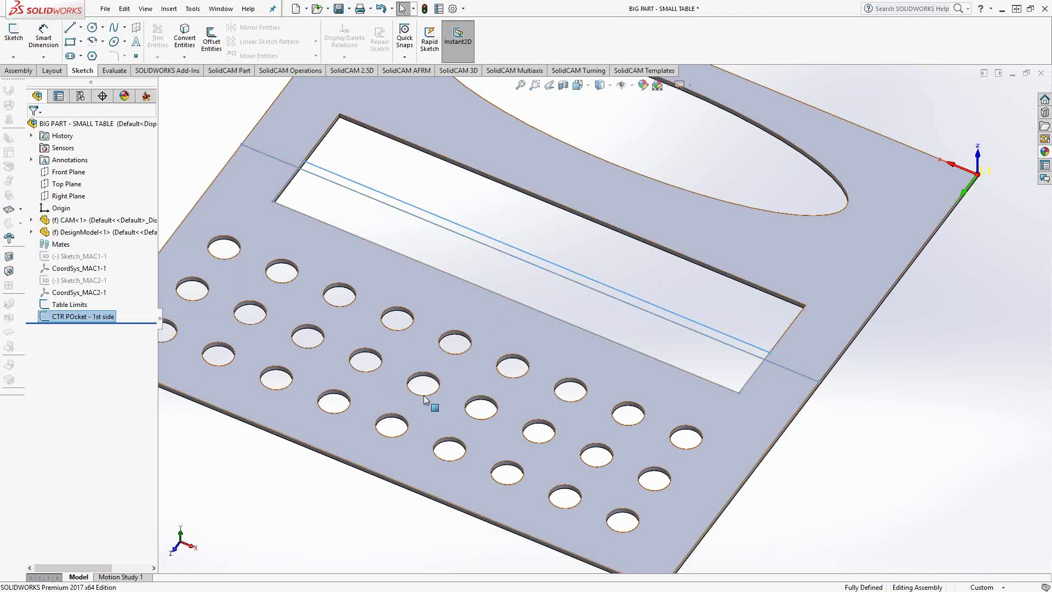
Review the closed CTR POcket outline in sketch edit and leave it unchanged
left_click(14, 36)
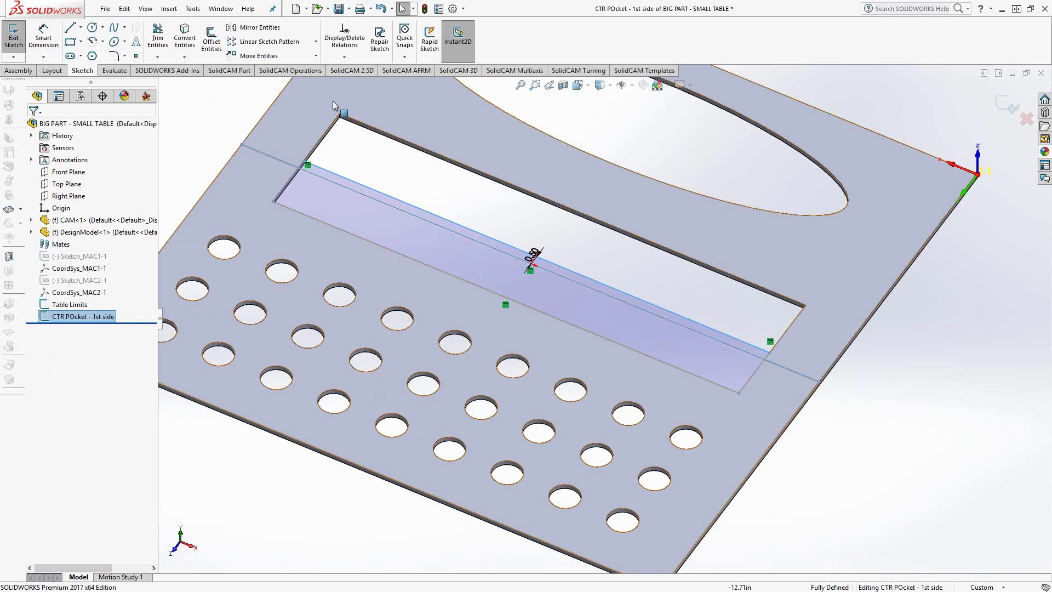
left_click(718, 242)
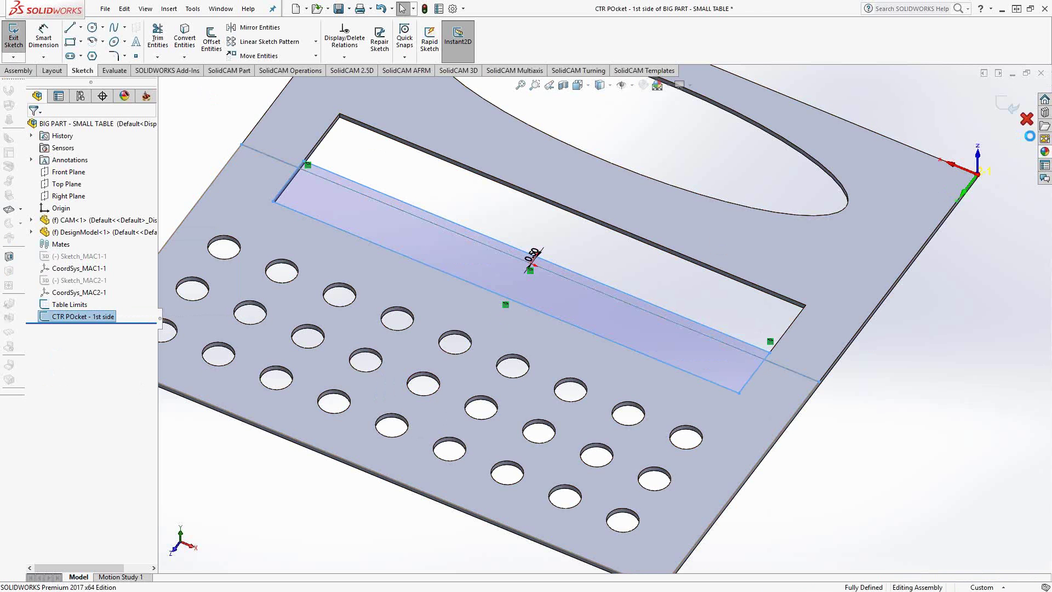
left_click(1010, 105)
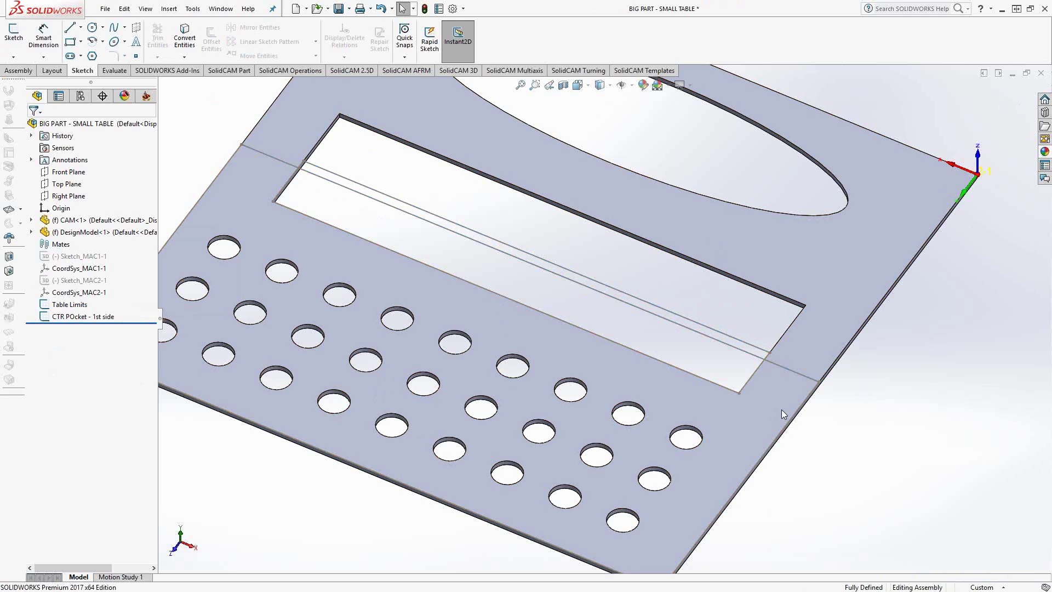
Start Sketch3 on the plate top and convert the Table Limits line plus slot's left, top, right edges
left_click(14, 36)
left_click(388, 102)
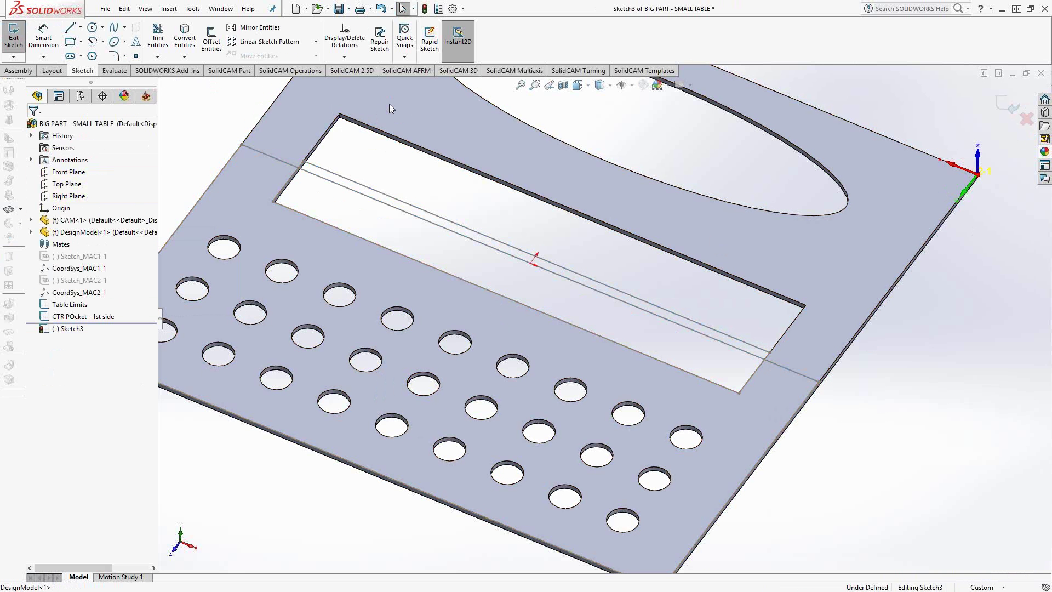
left_click(185, 38)
left_click(275, 159)
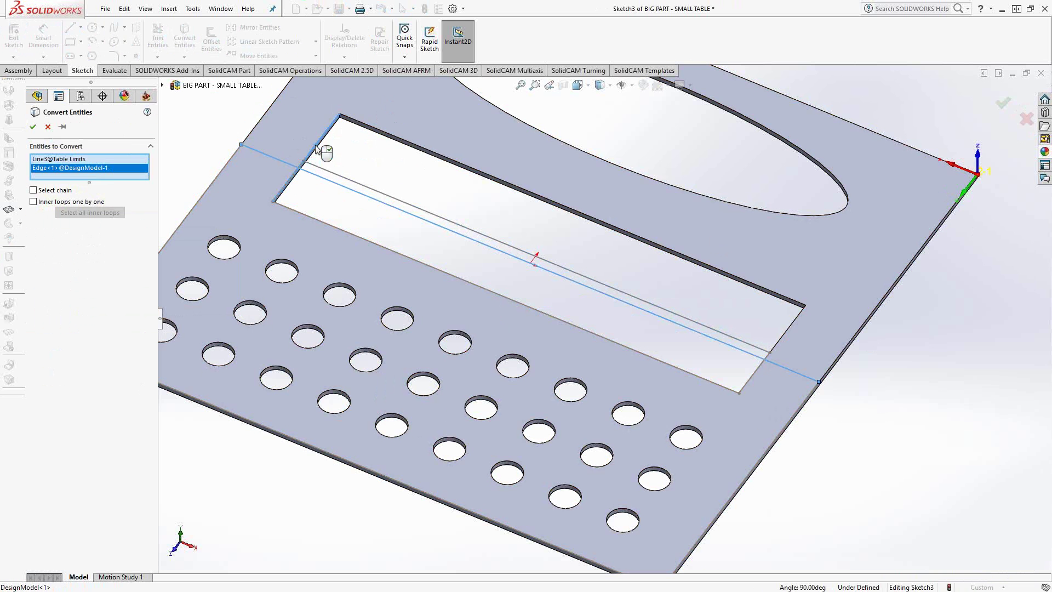
left_click(316, 148)
left_click(365, 125)
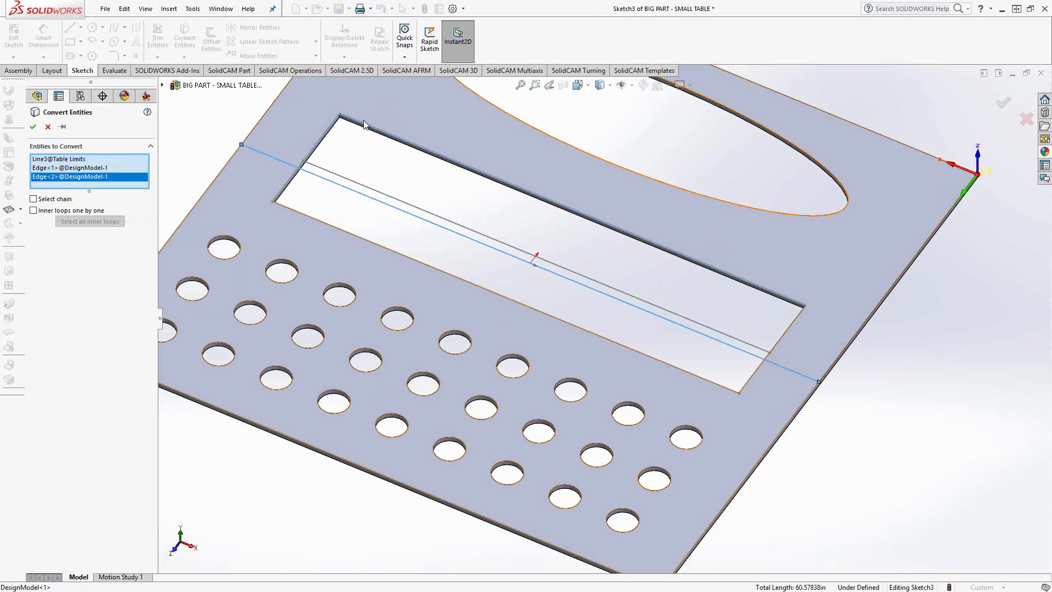
left_click(798, 318)
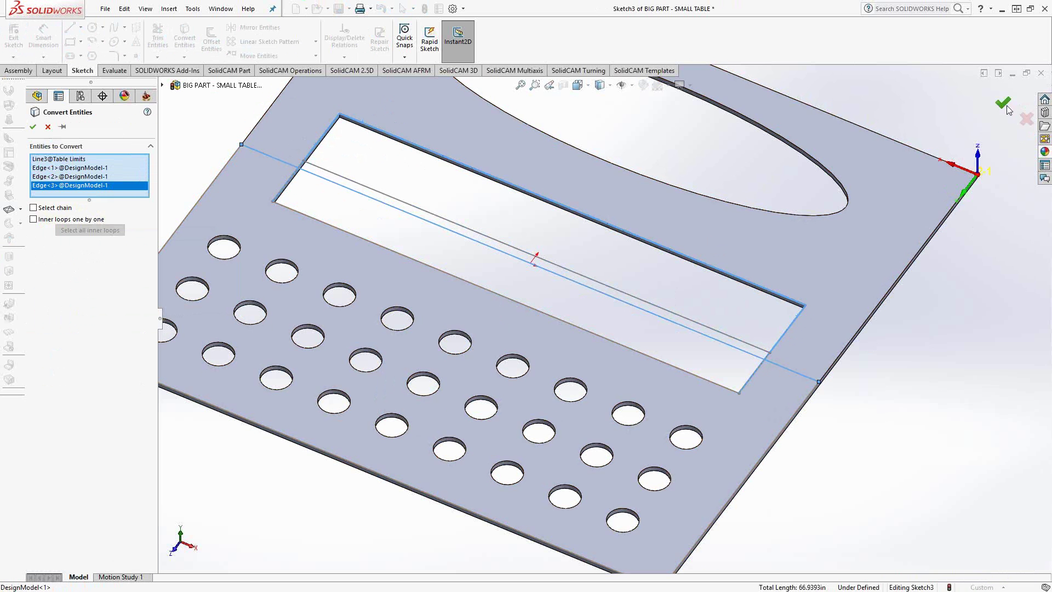
left_click(31, 127)
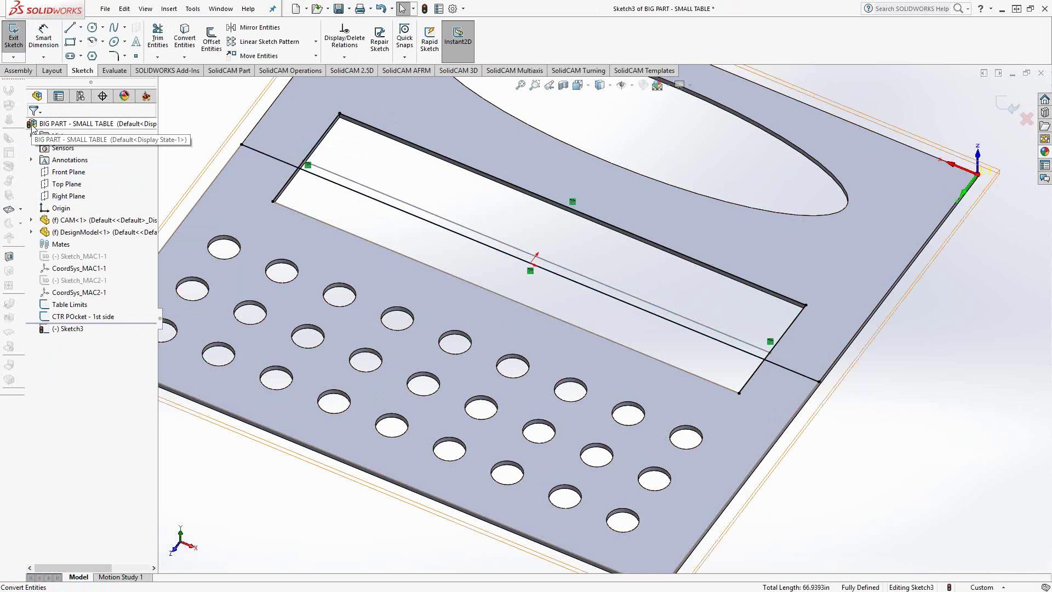
left_click(387, 211)
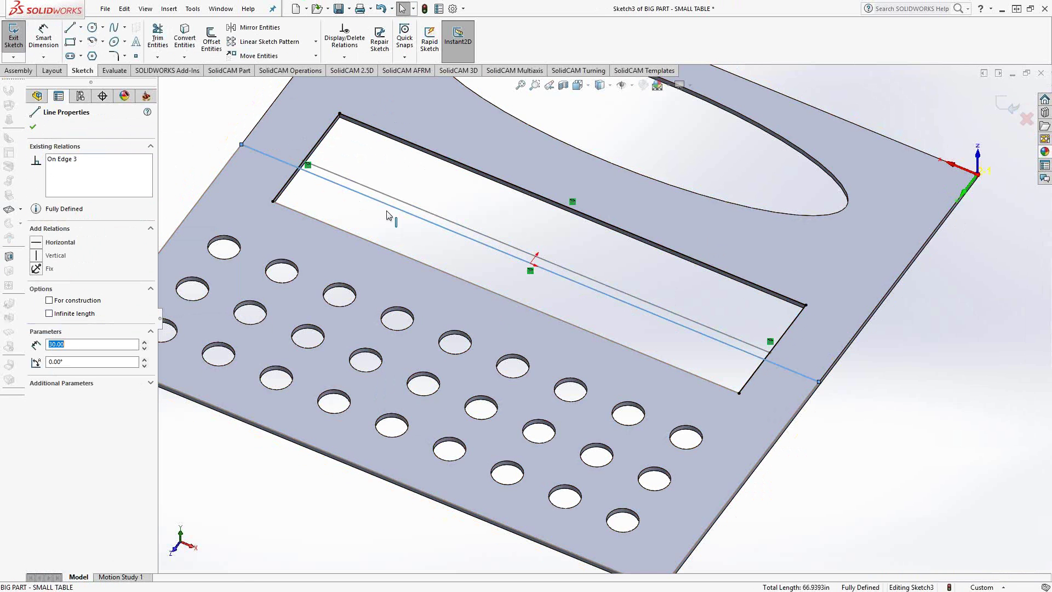
Add an offset of the dividing line in Sketch3
right_click(387, 213)
left_click(408, 199)
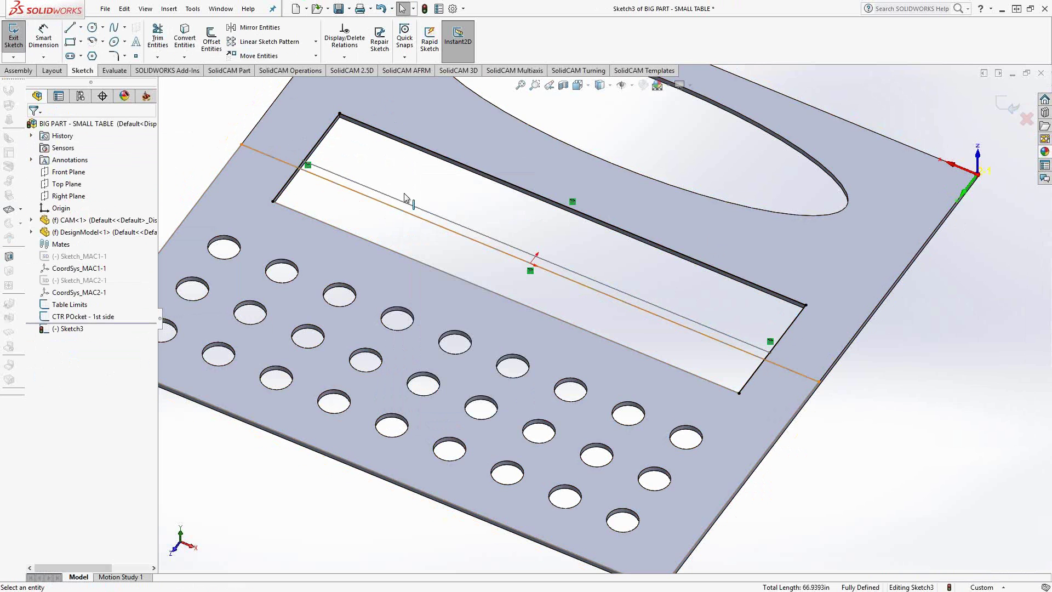
left_click(212, 38)
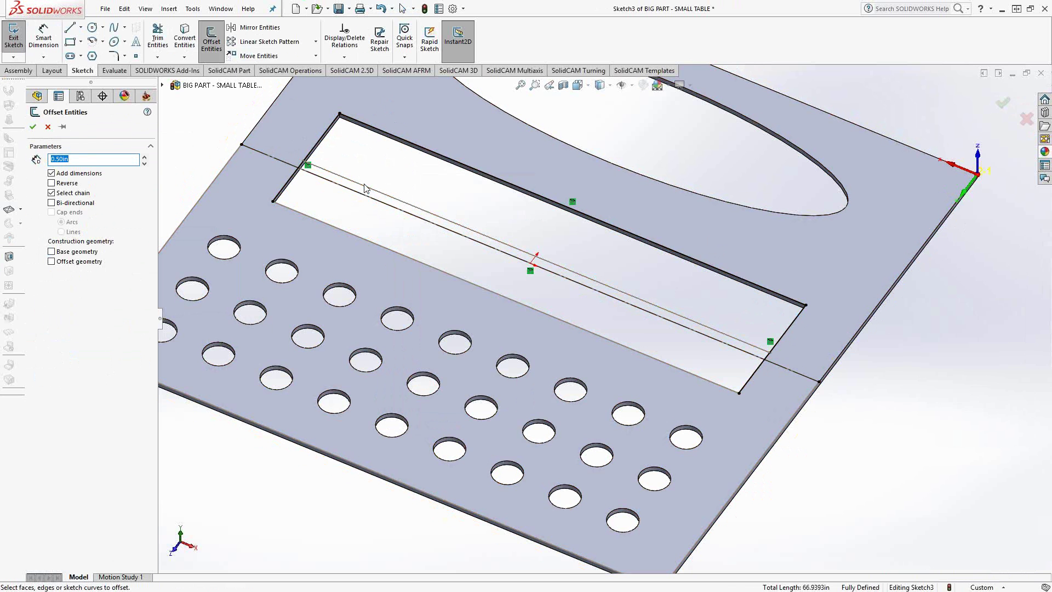
left_click(33, 127)
right_click(315, 178)
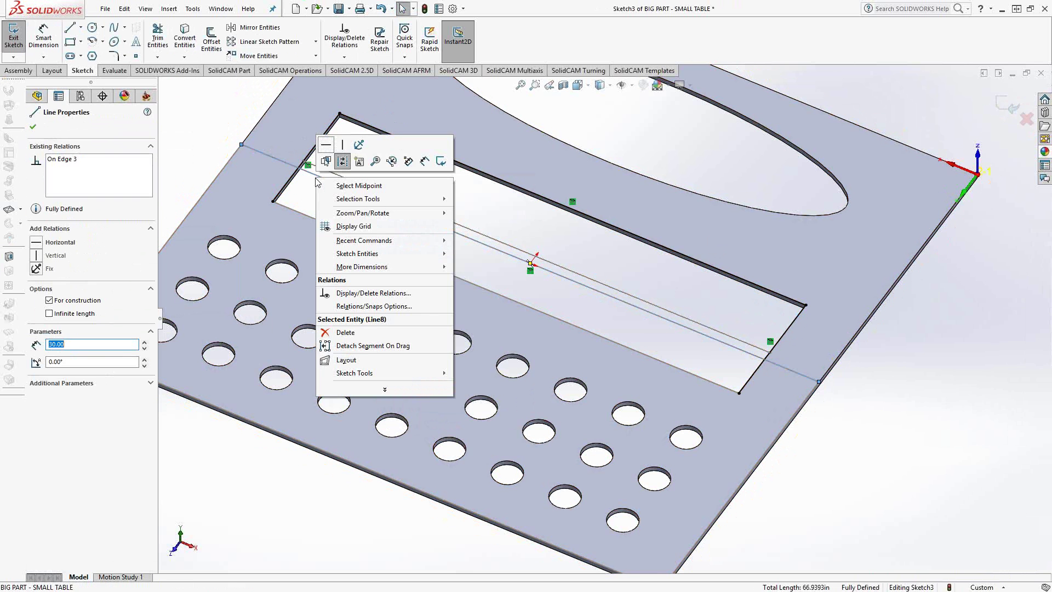
left_click(314, 182)
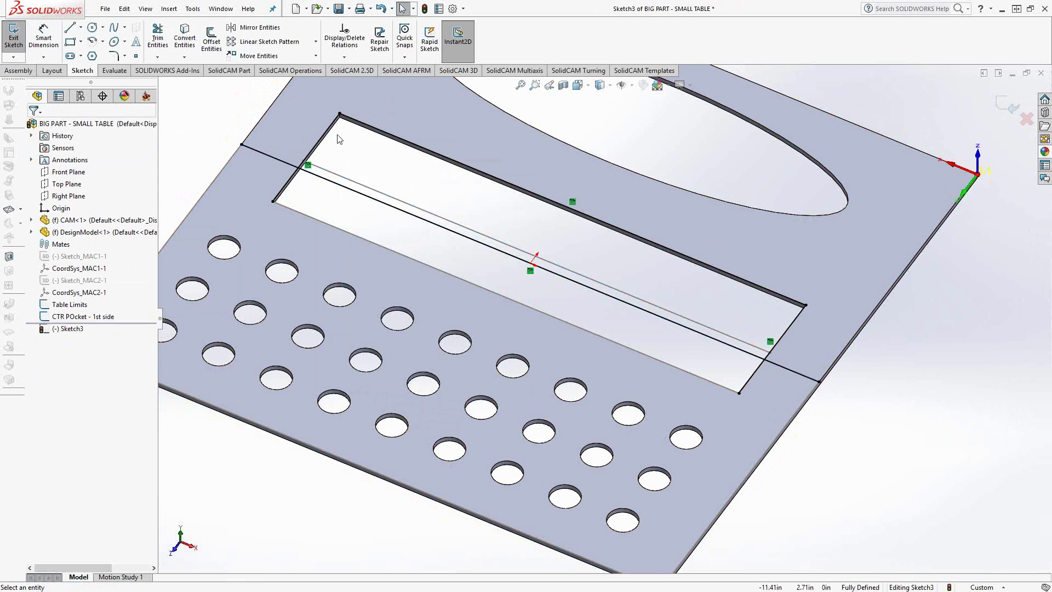
Trim the two short lower-left and lower-right segments and exit Sketch3
left_click(157, 38)
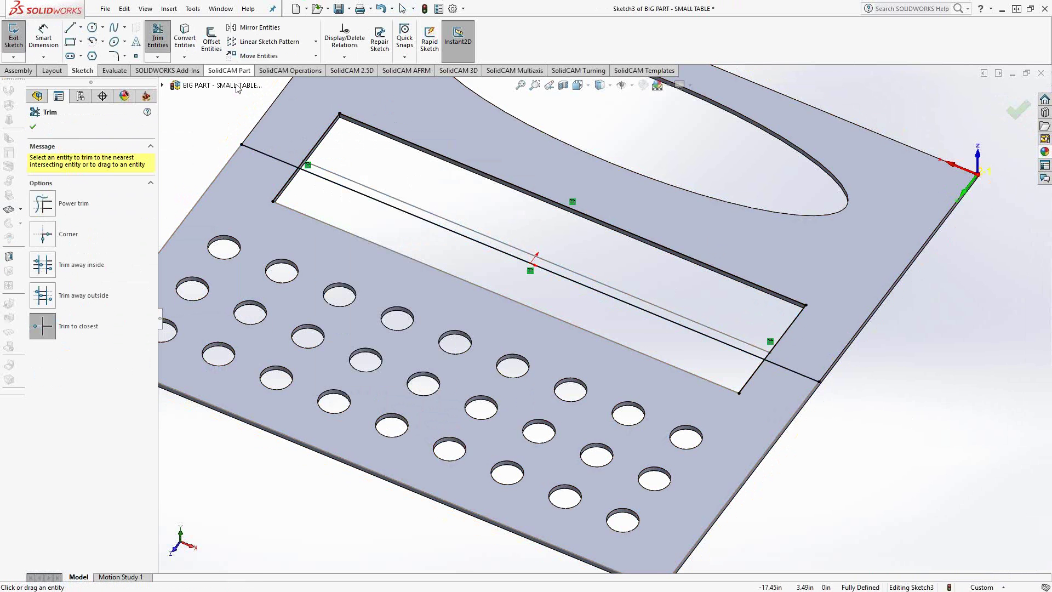
left_click(285, 186)
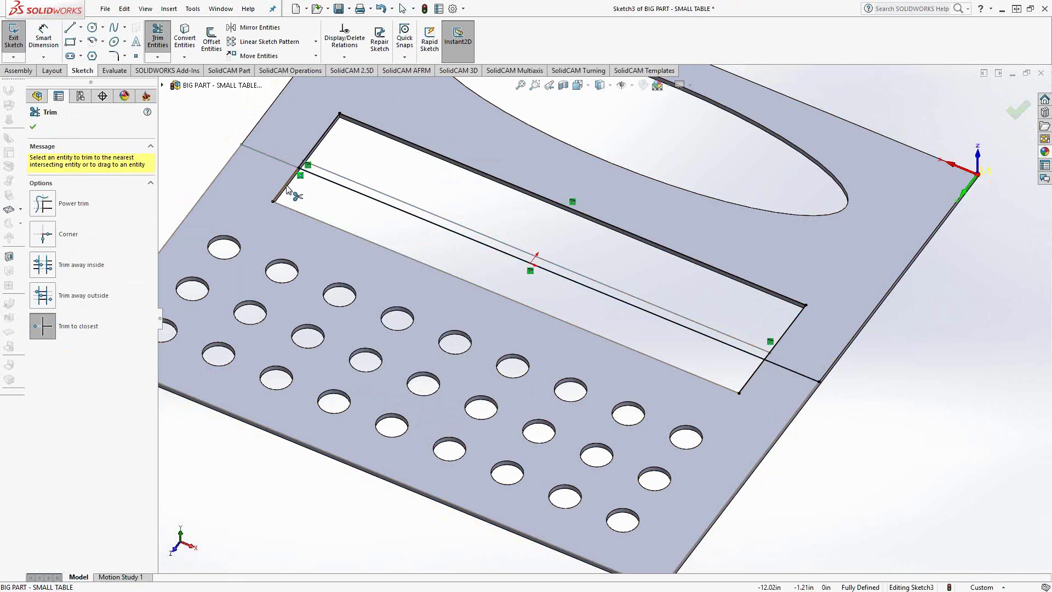
left_click(749, 384)
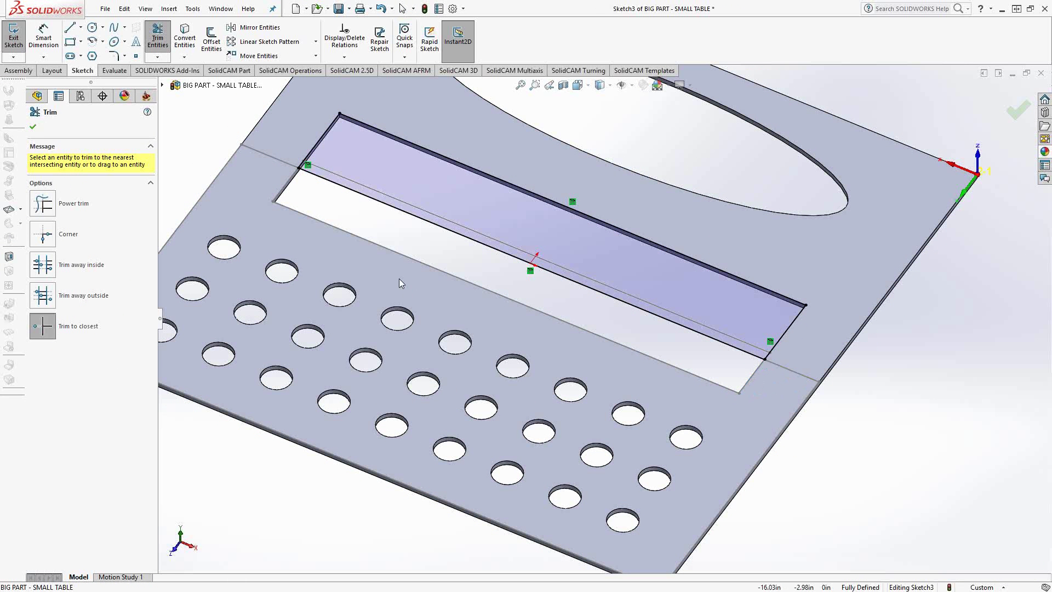
left_click(33, 127)
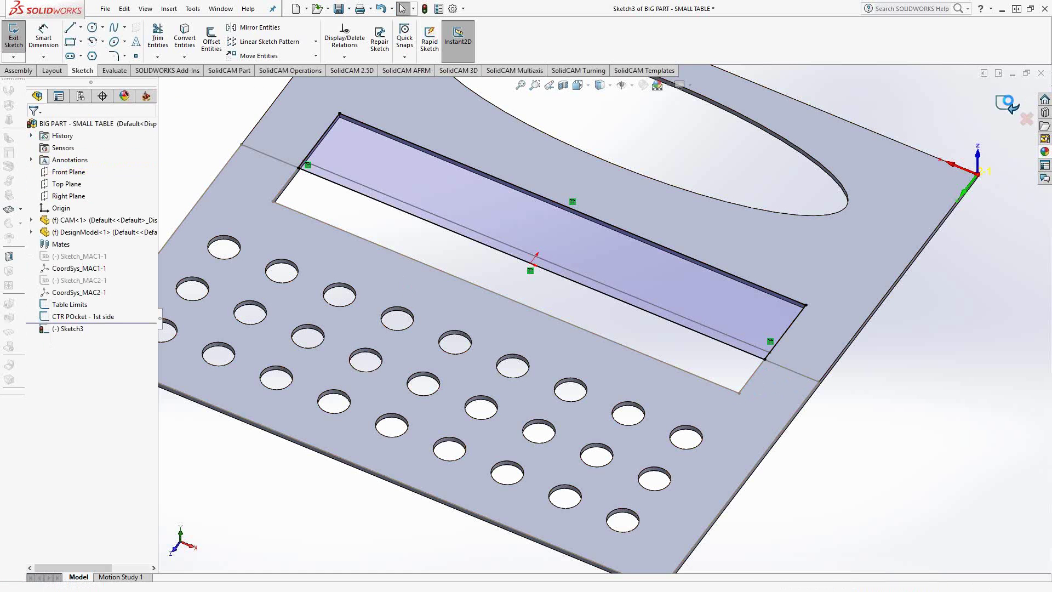
left_click(1008, 103)
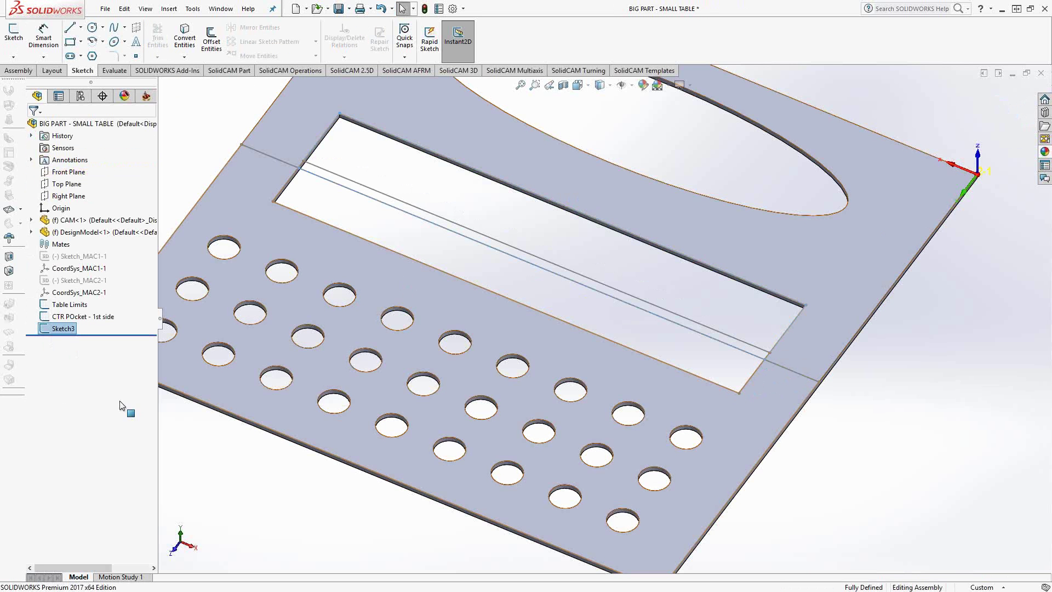
Rename Sketch3 to 'CTR Pokcet - sdie 2', save the part, and show the SolidCAM Manager tree
left_click(63, 329)
type("CTR Pocket - side 2")
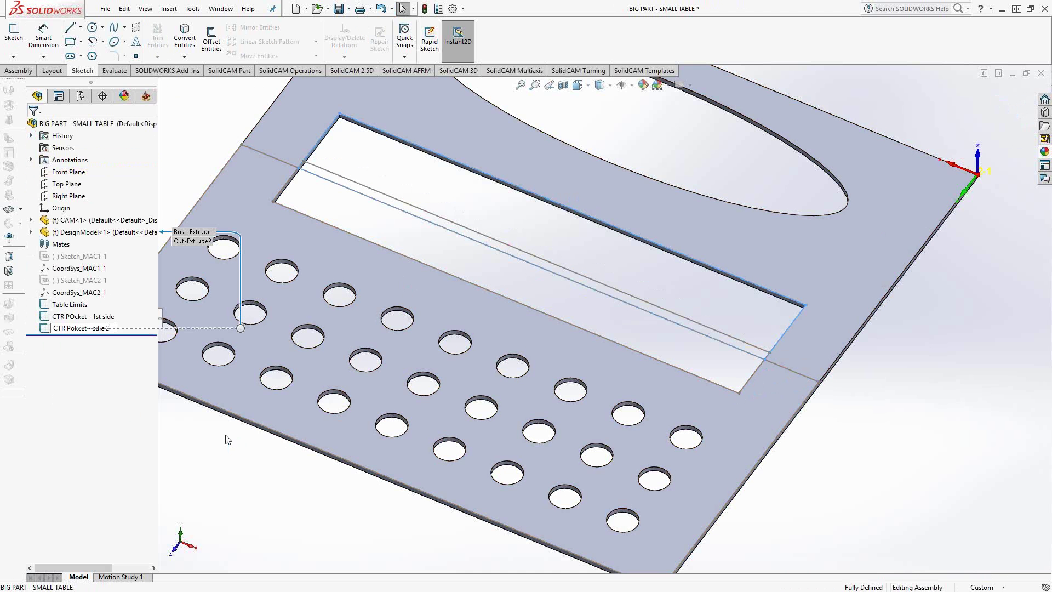
left_click(981, 252)
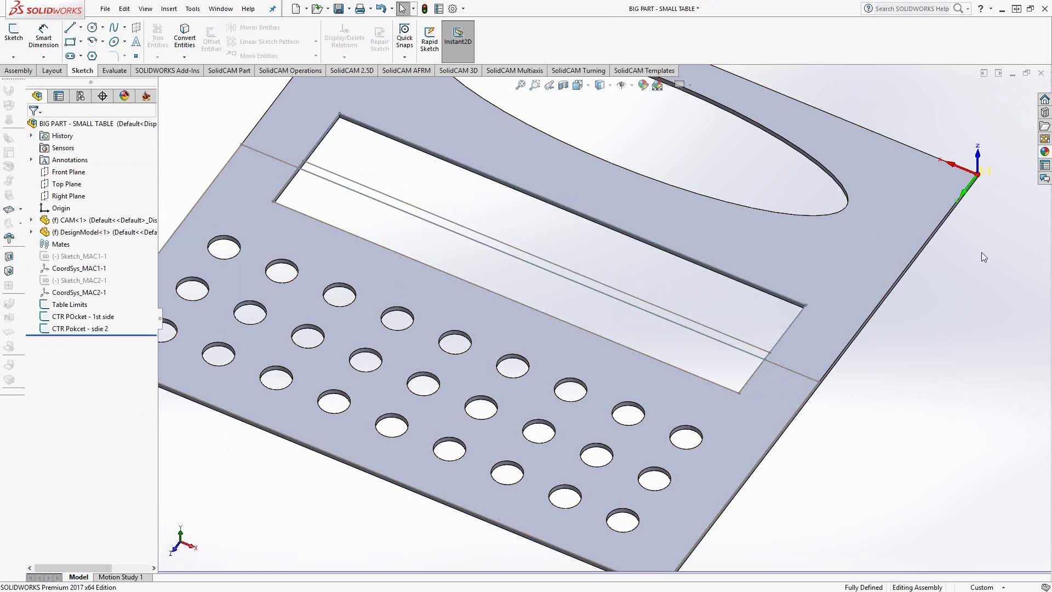
left_click(339, 9)
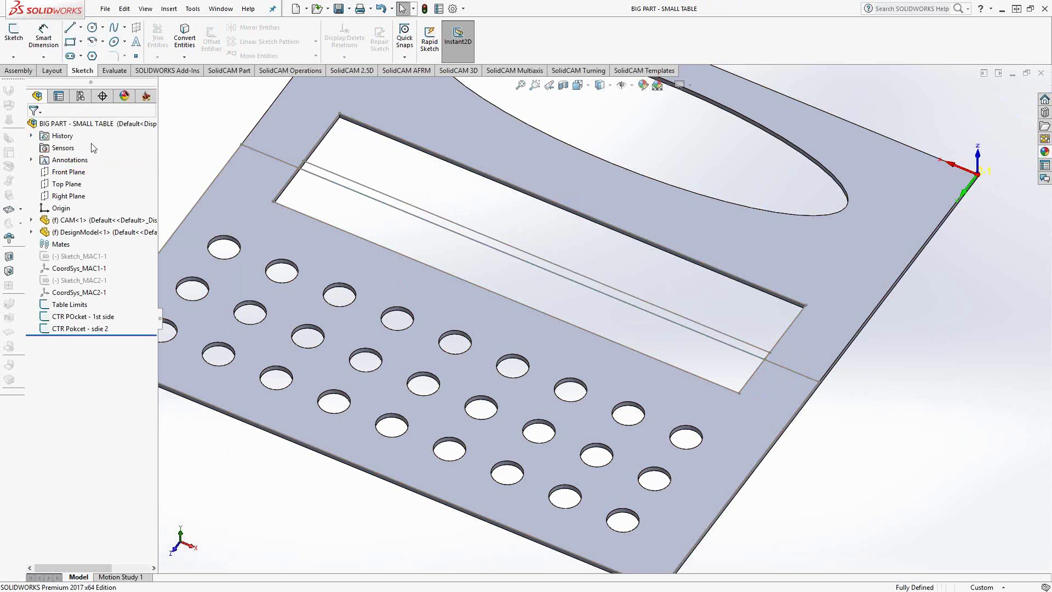
left_click(145, 96)
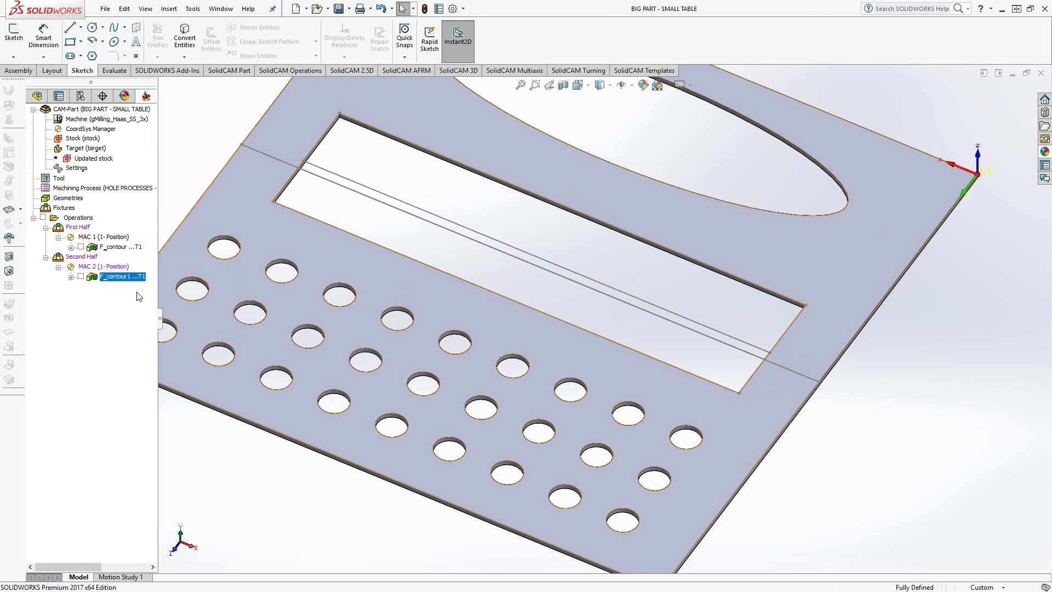
Save a copy of F_contour as F_contour_1 and begin a new geometry, contour2
right_click(121, 249)
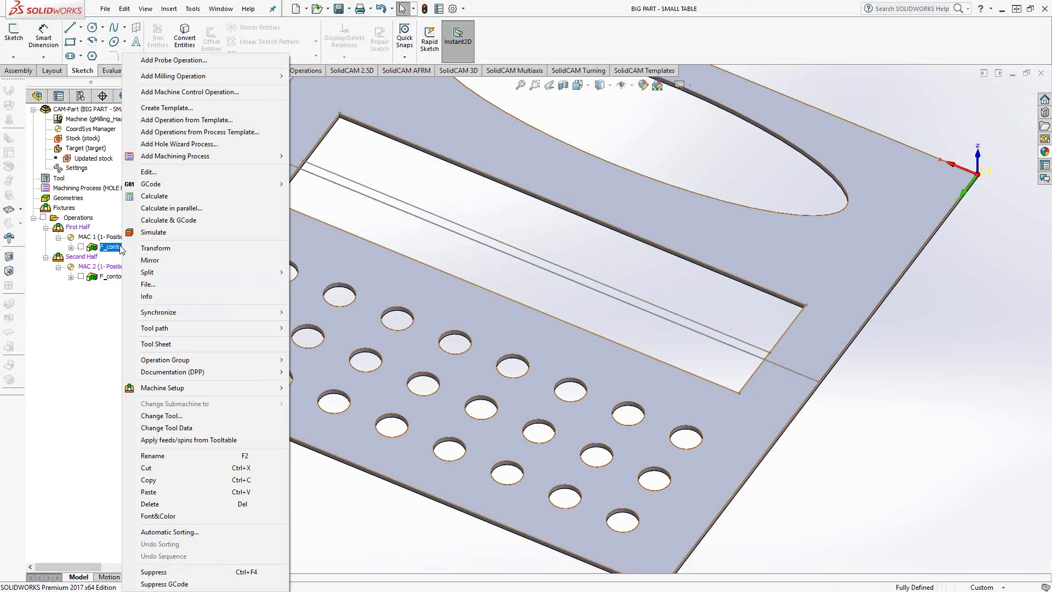
left_click(74, 384)
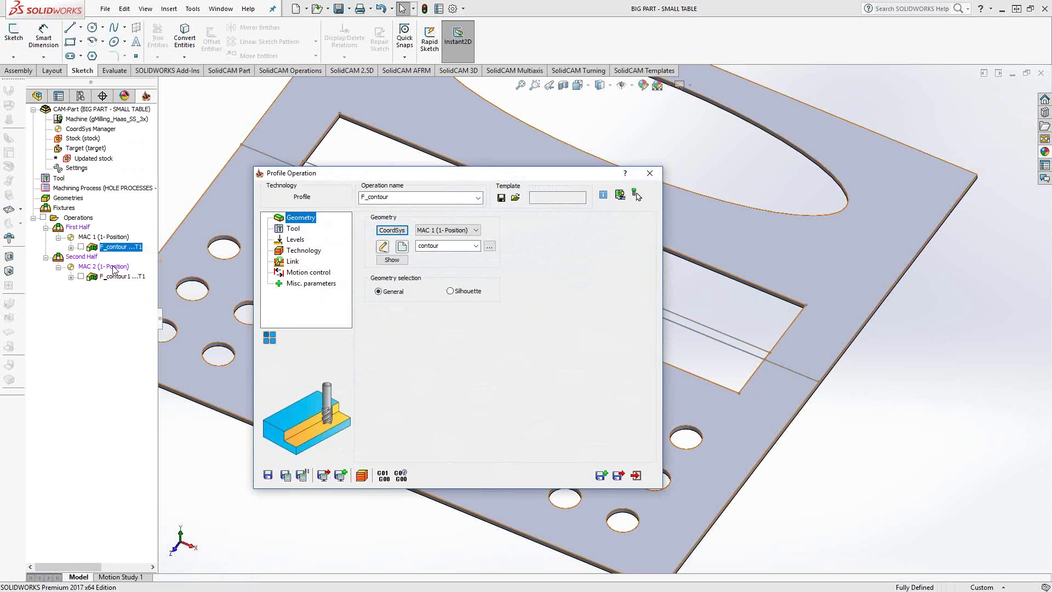
left_click(602, 475)
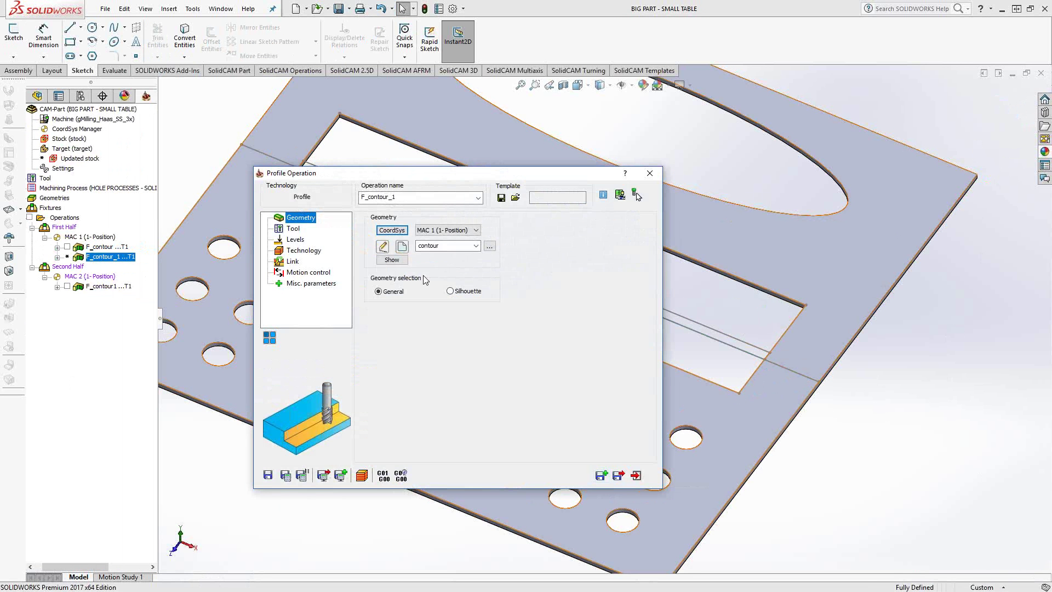
left_click(399, 246)
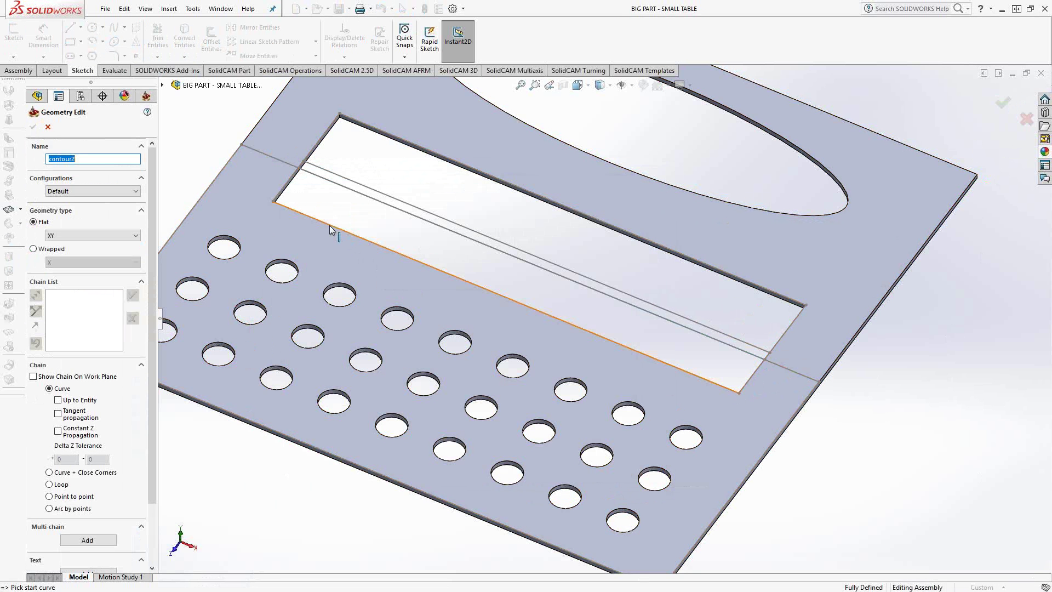
Chain the CTR POcket - 1st side sketch from the feature tree and accept it
left_click(330, 225)
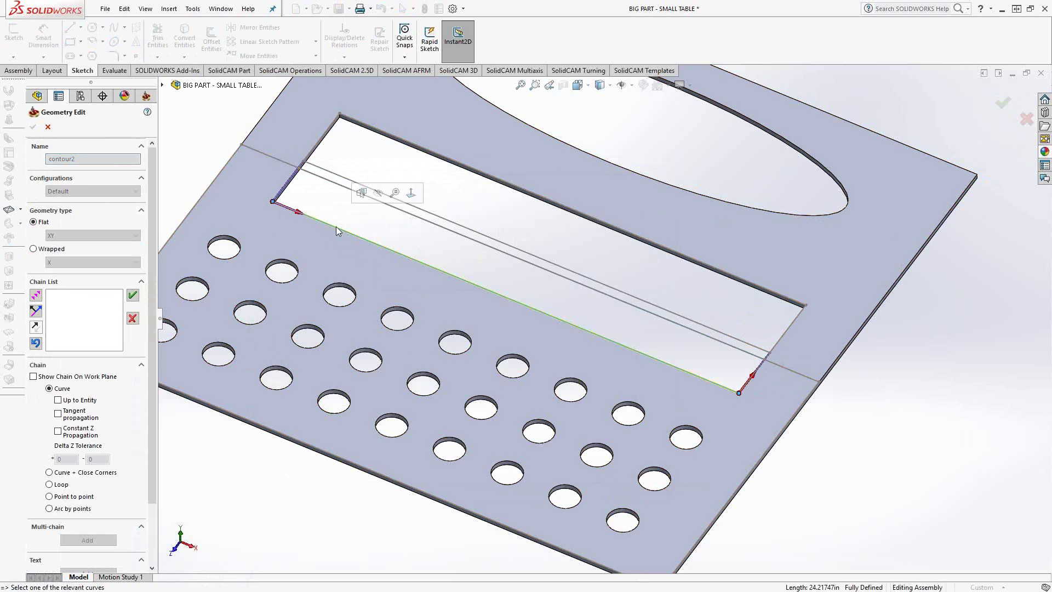
left_click(755, 347)
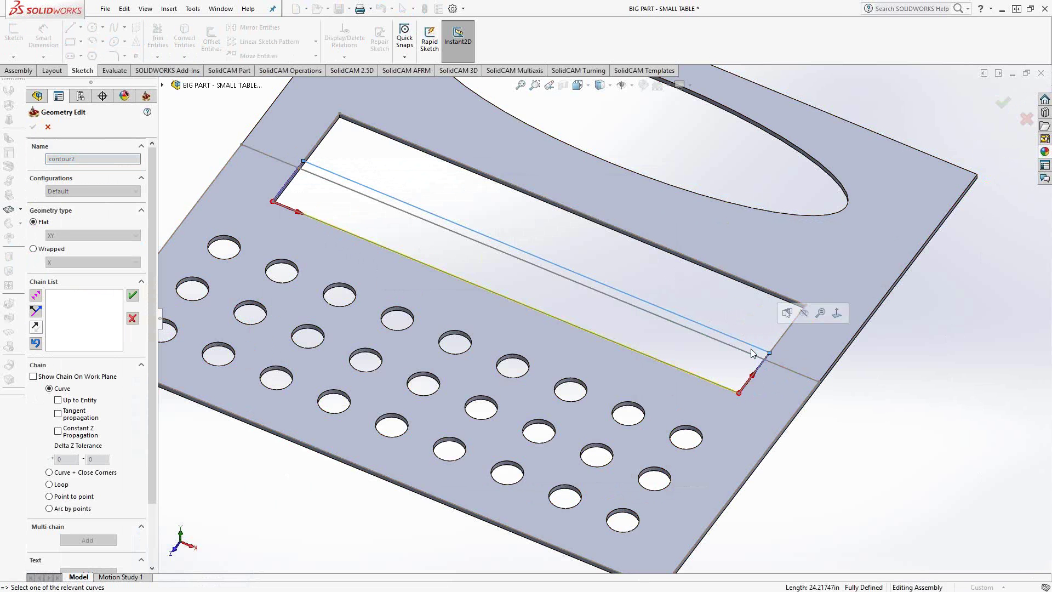
left_click(133, 318)
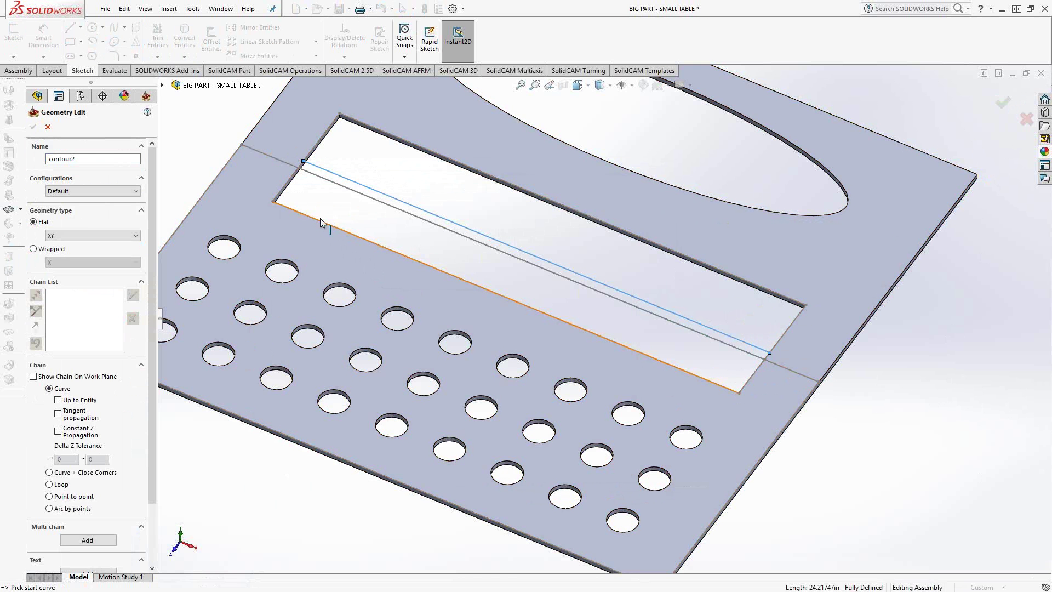
left_click(162, 86)
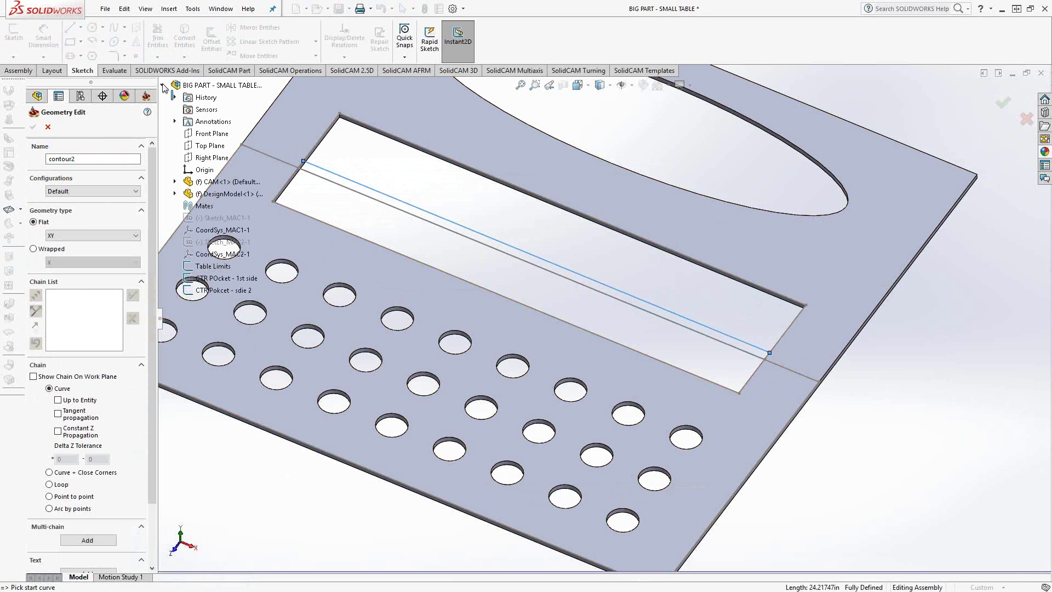
left_click(220, 284)
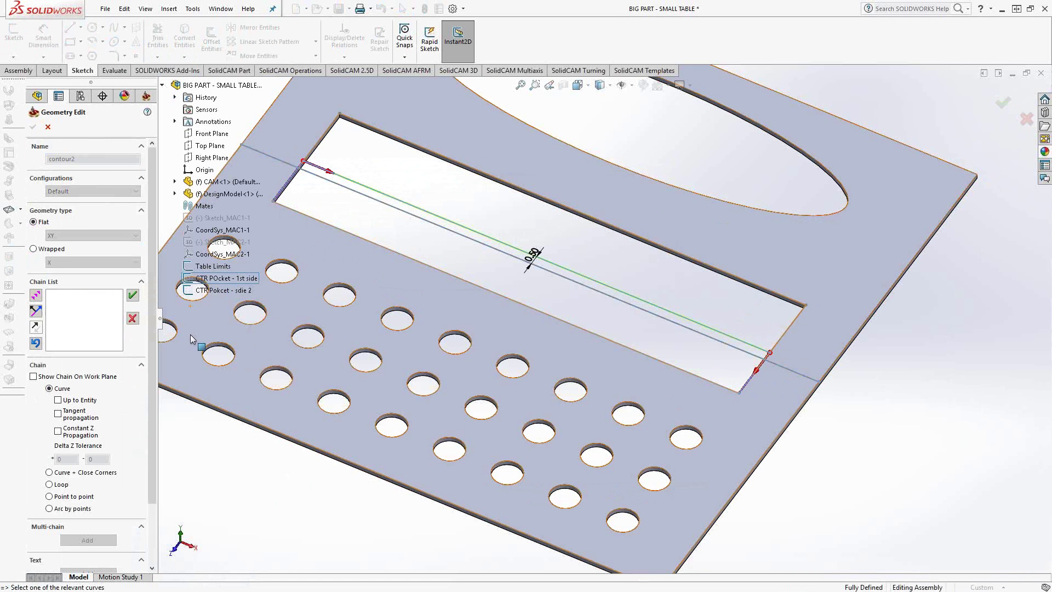
left_click(133, 295)
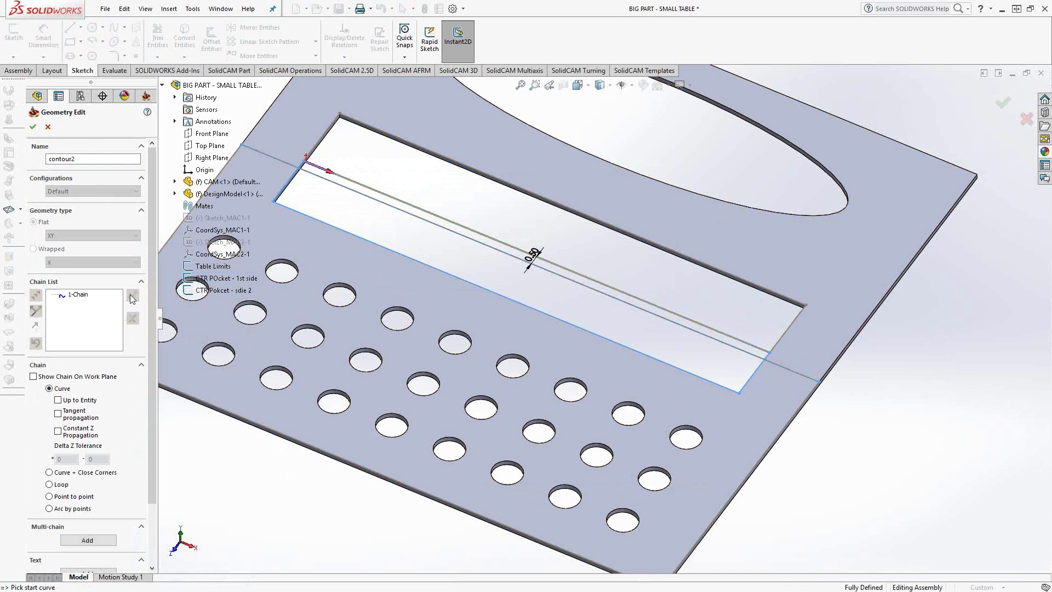
Replace 1-Chain with a reversed pocket-half chain using Constant Z Propagation, then confirm contour2
right_click(85, 297)
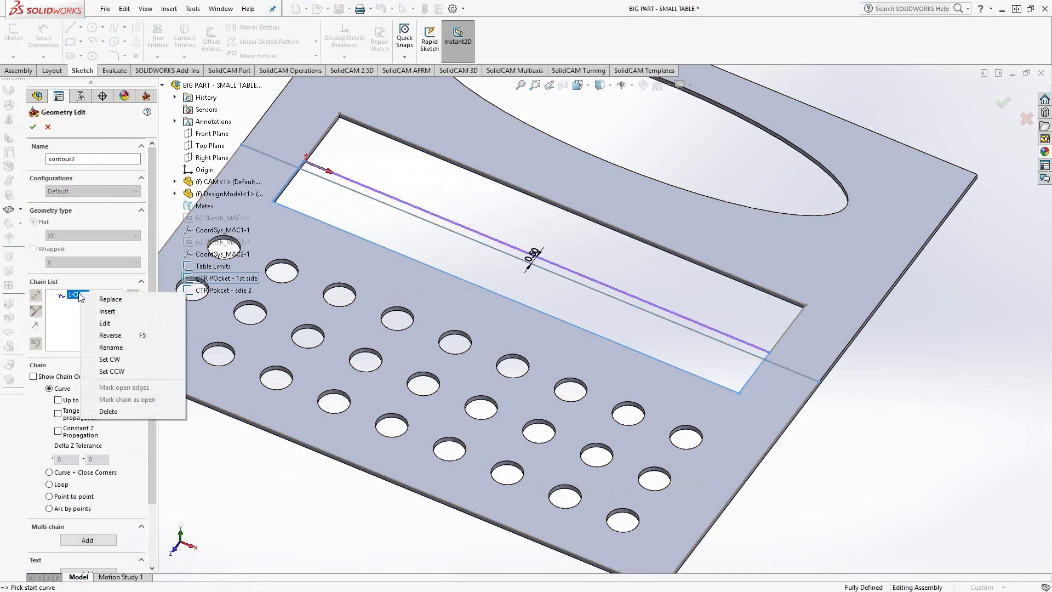
left_click(107, 415)
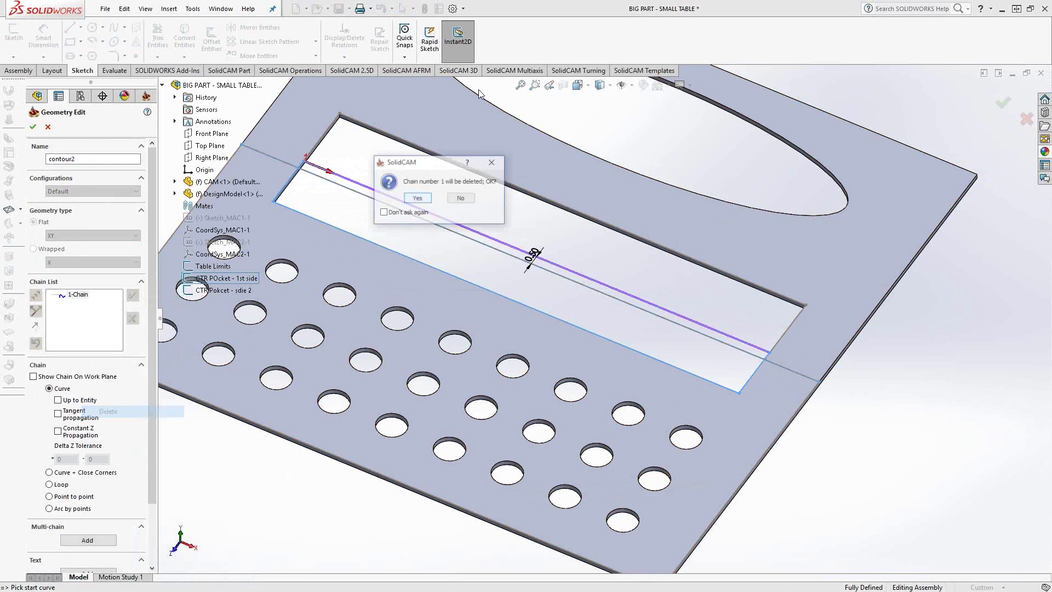
left_click(418, 199)
left_click(73, 437)
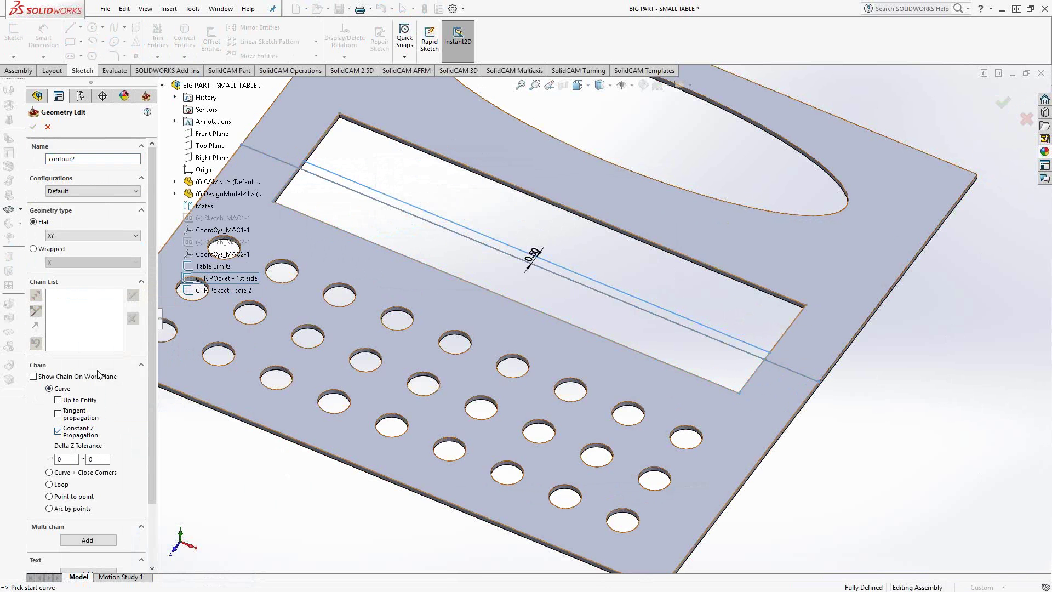
left_click(210, 279)
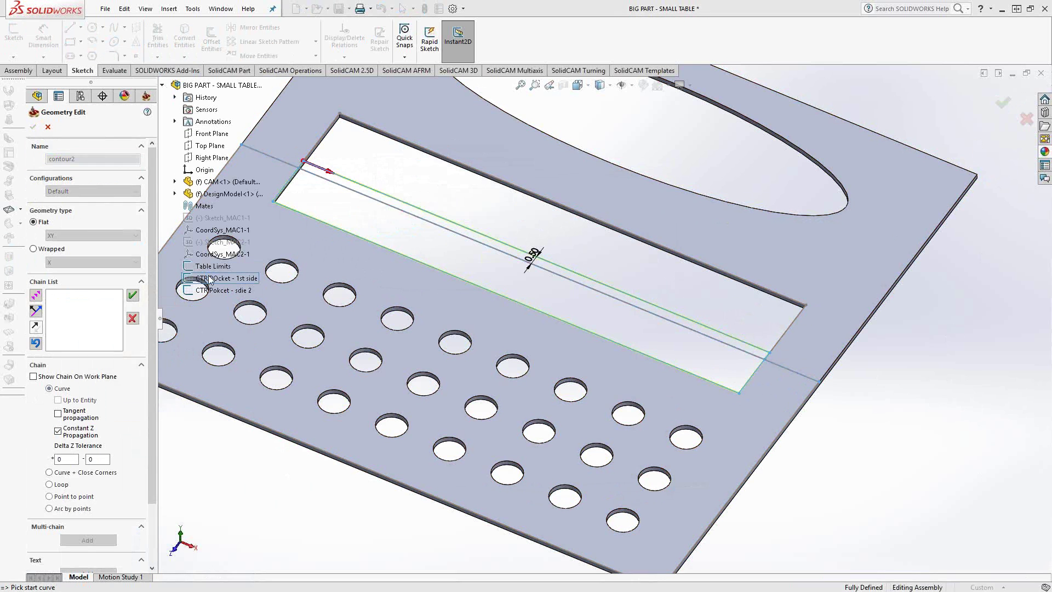
left_click(392, 199)
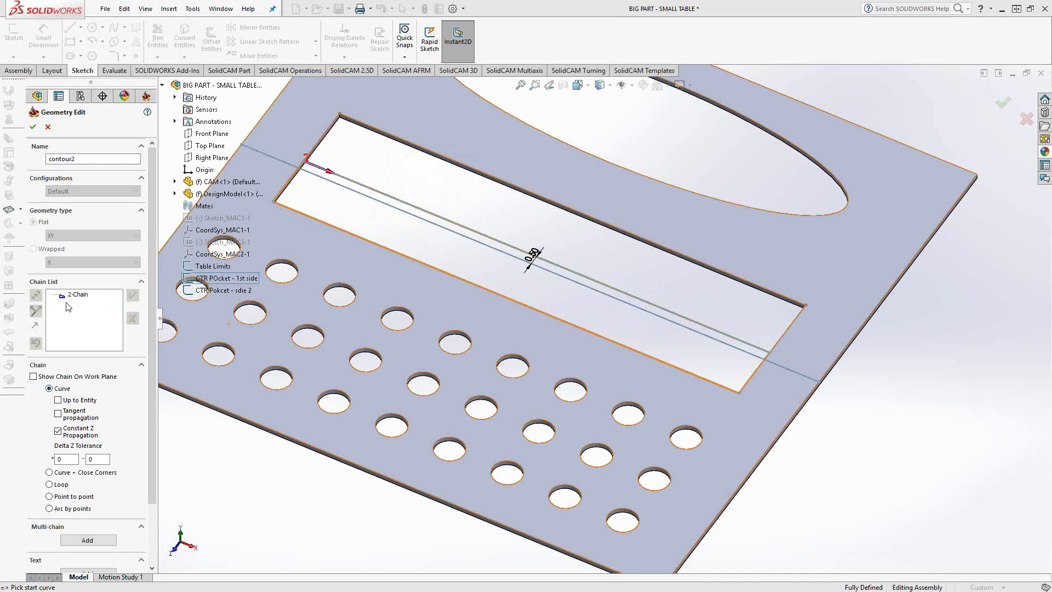
right_click(82, 297)
left_click(123, 335)
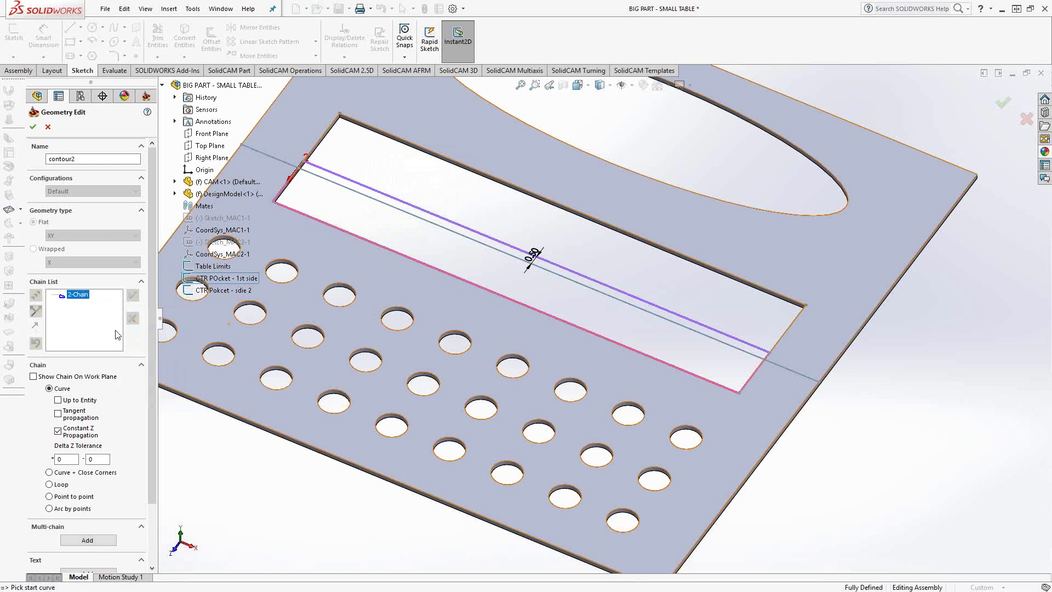
left_click(33, 128)
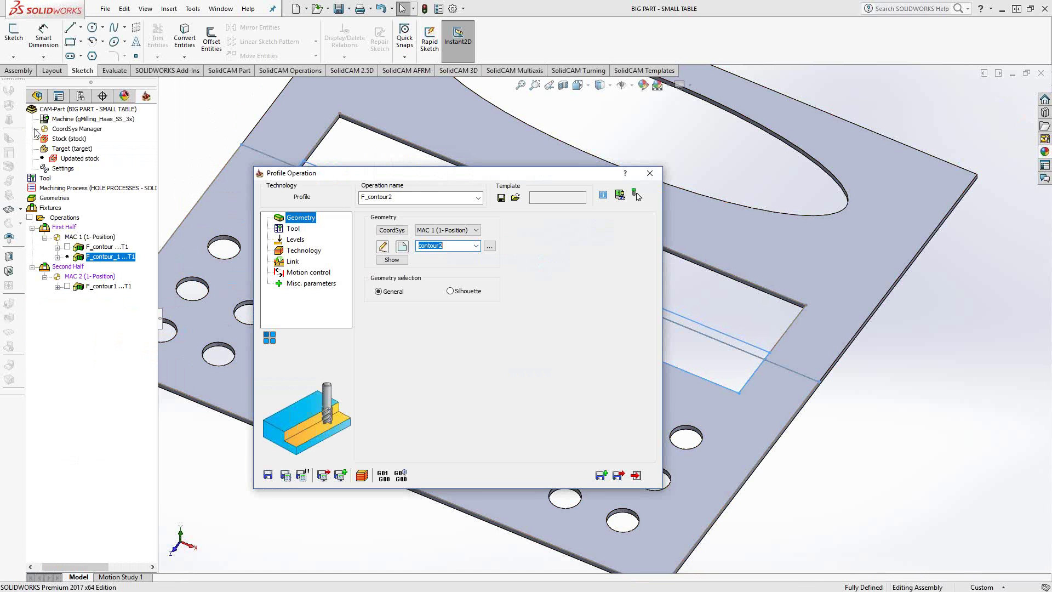
Set the profile depth to 0.25 by picking the plate's bottom face
left_click(299, 241)
left_click(421, 362)
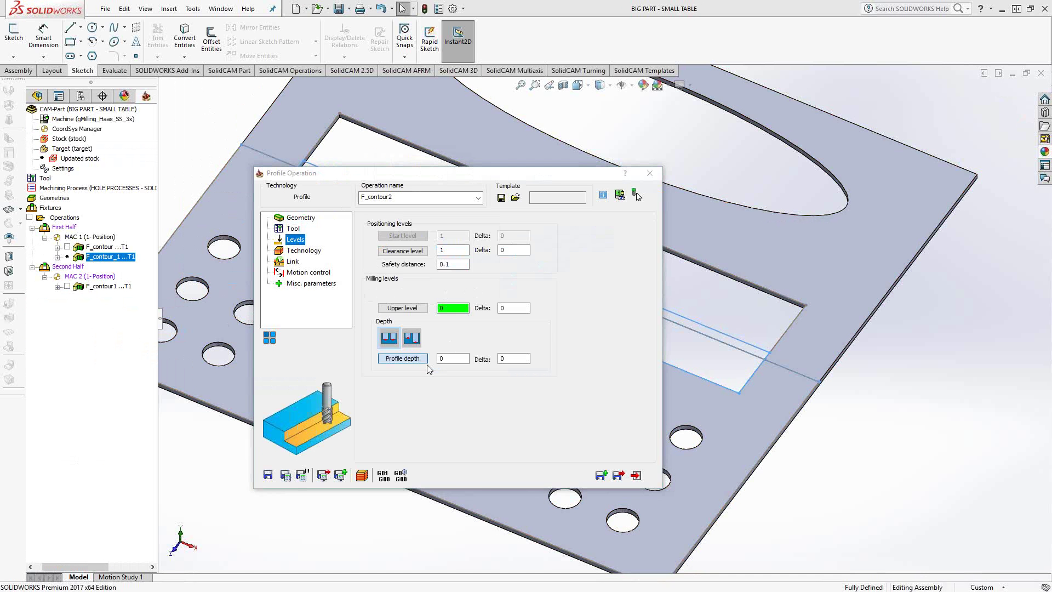
middle_click_drag(429, 370, 575, 281)
left_click(719, 406)
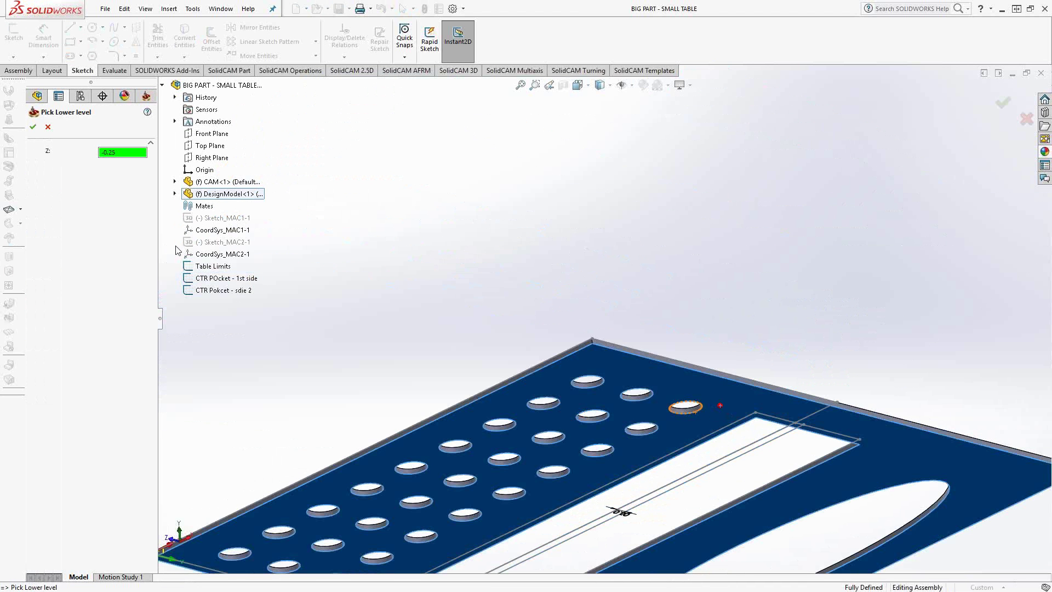
left_click(33, 126)
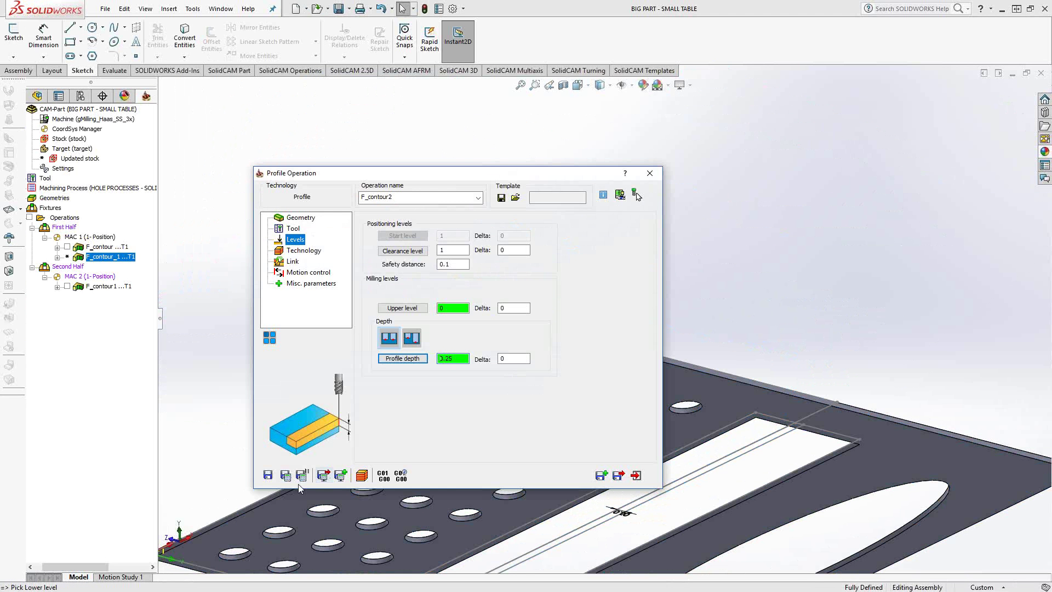
Save the operation as F_contour2, inspect its toolpath, then hide it
left_click(285, 475)
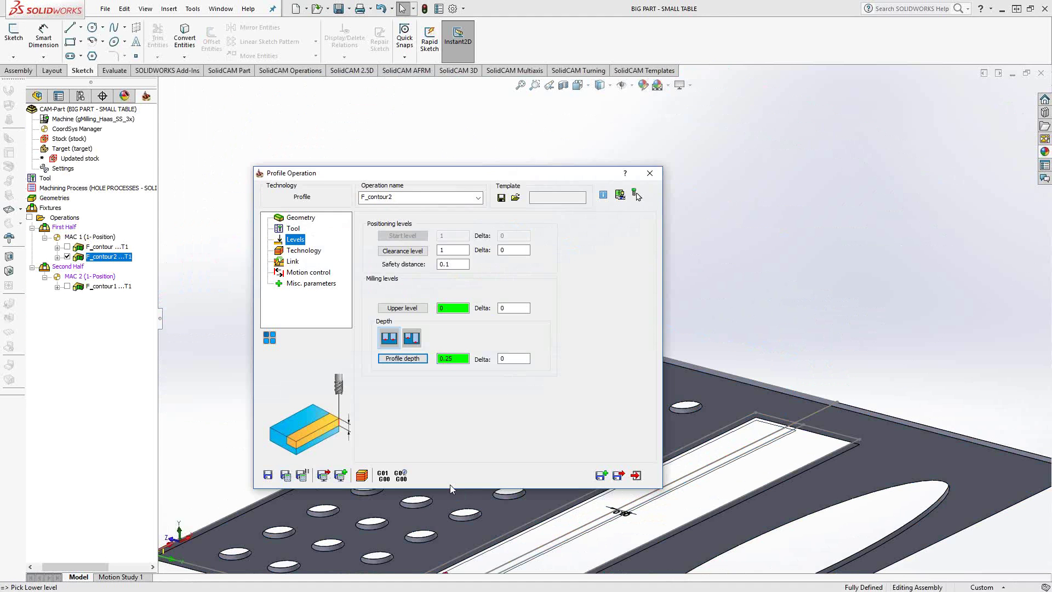
left_click(636, 475)
middle_click_drag(623, 500, 609, 398)
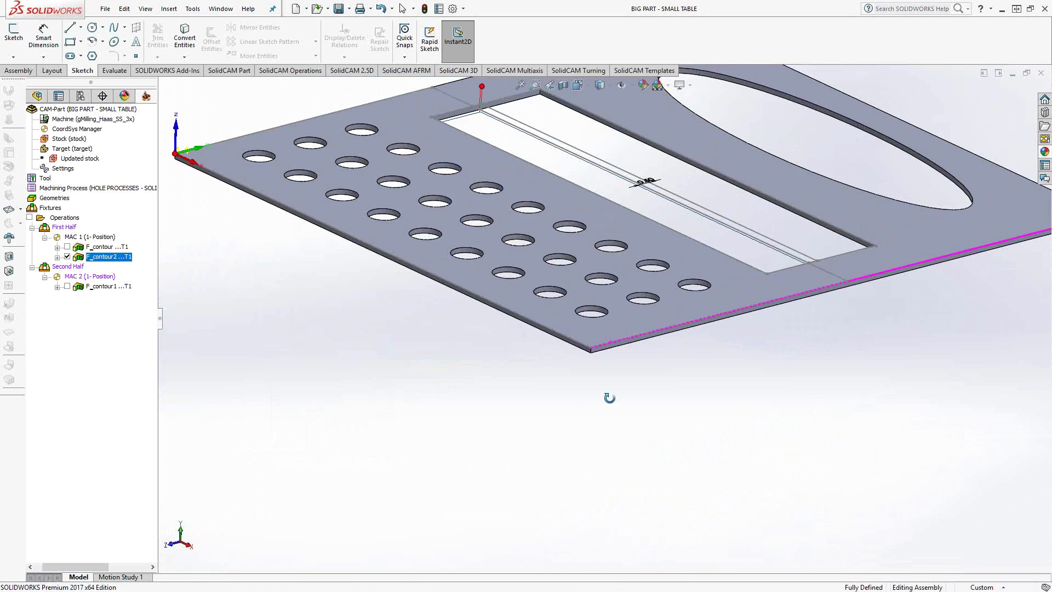
scroll(650, 209, "up", 3)
scroll(525, 226, "down", 5)
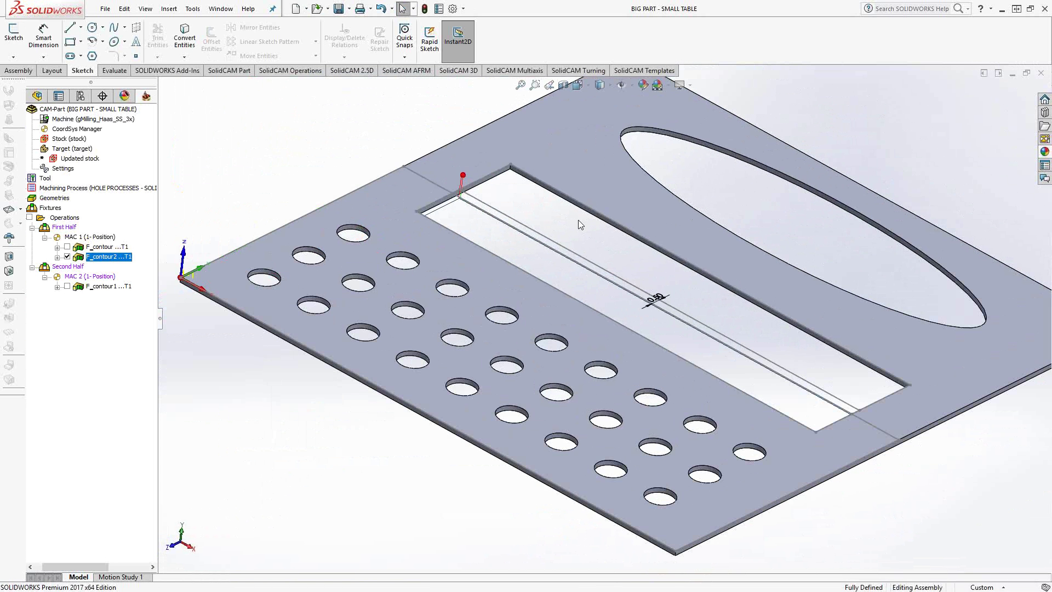
left_click(67, 257)
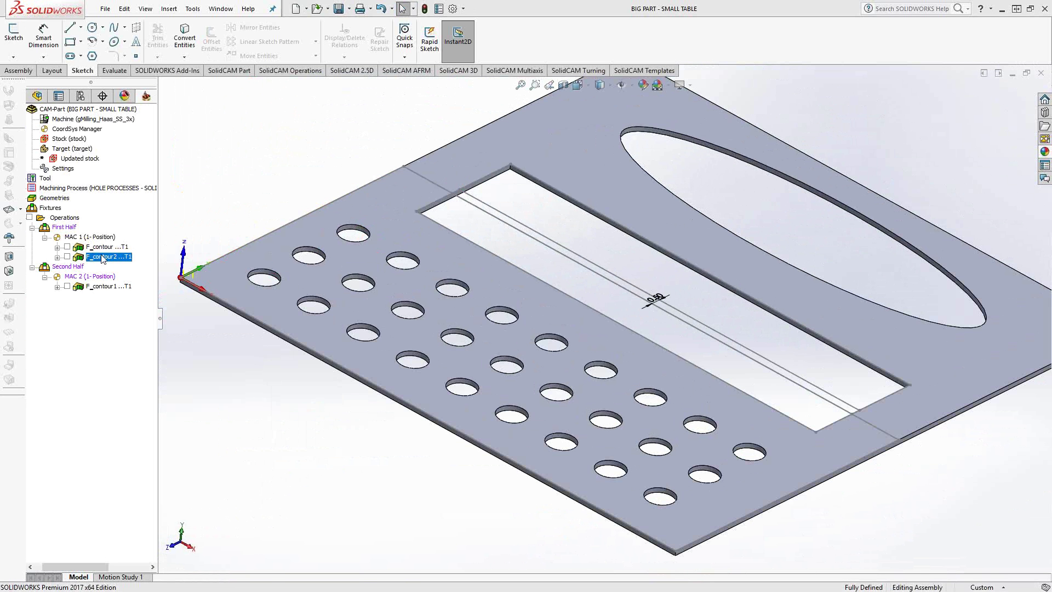
Recalculate F_contour2, set copy F_contour2_1 to MAC 2, and begin geometry contour3
double_click(102, 257)
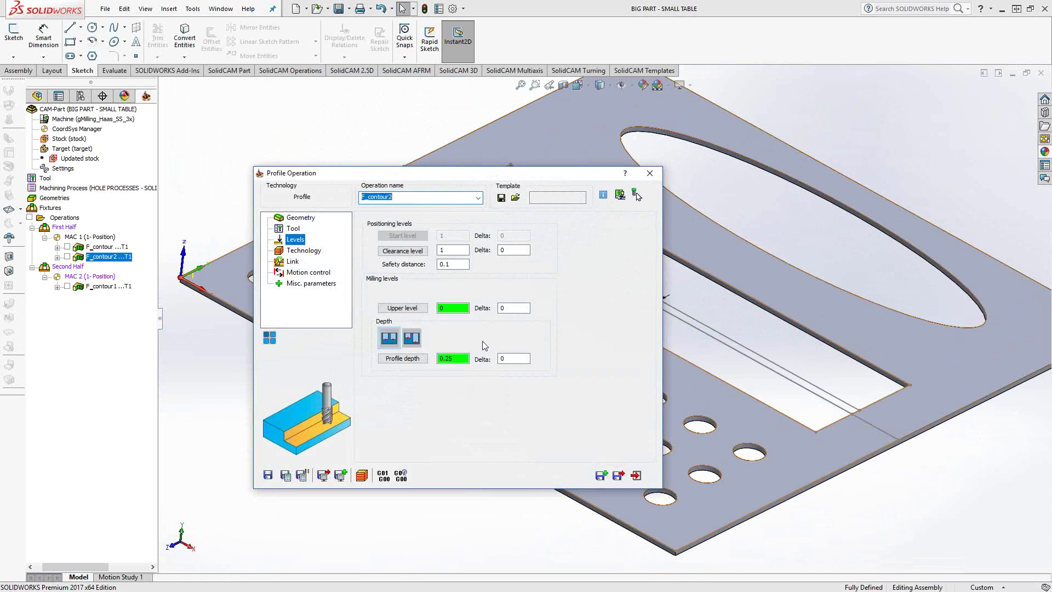
left_click(600, 476)
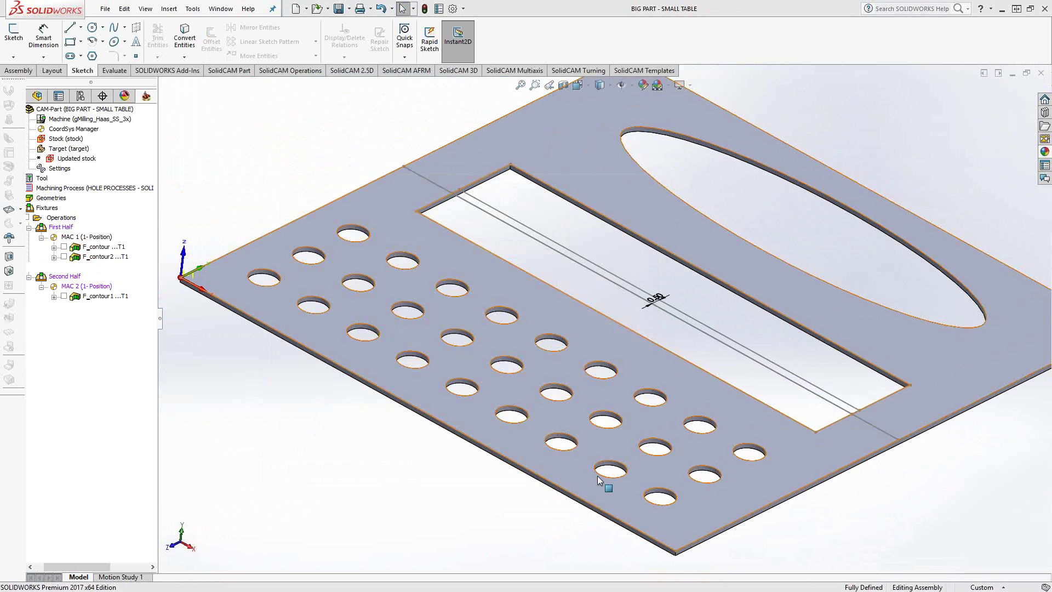
left_click(300, 218)
left_click(459, 230)
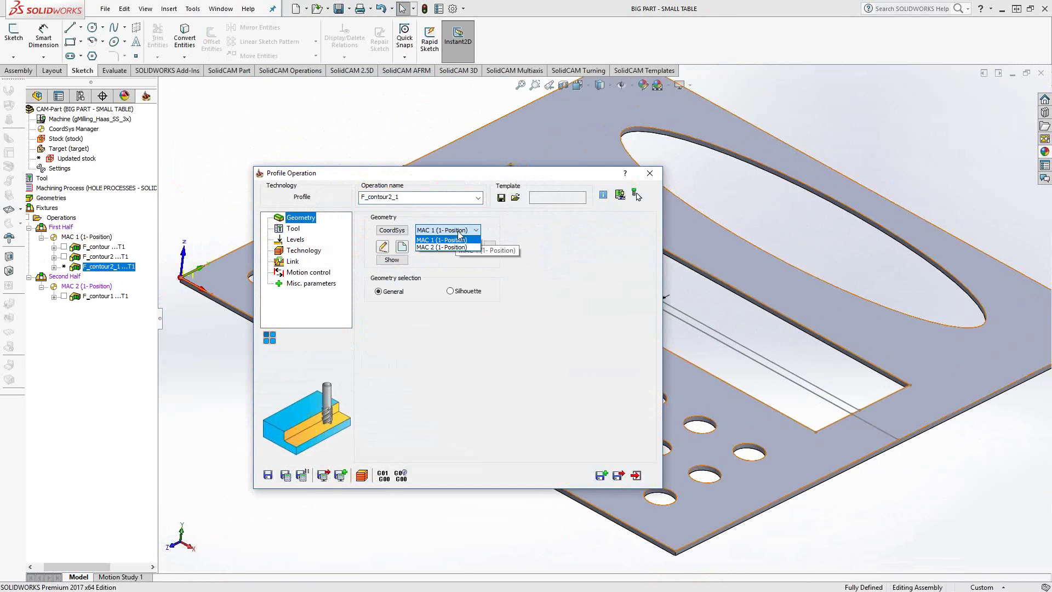
left_click(446, 247)
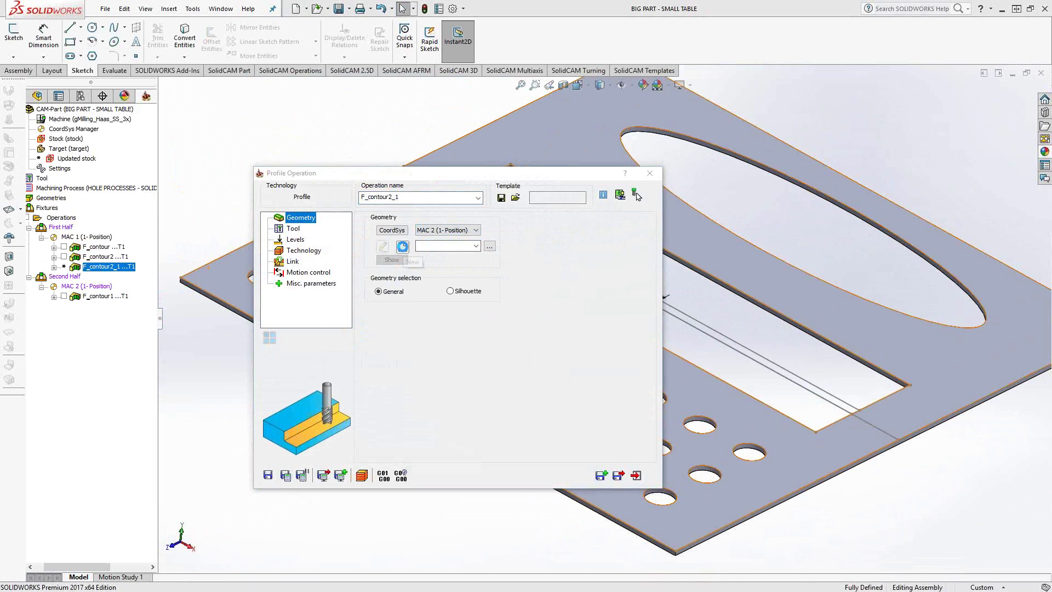
left_click(402, 246)
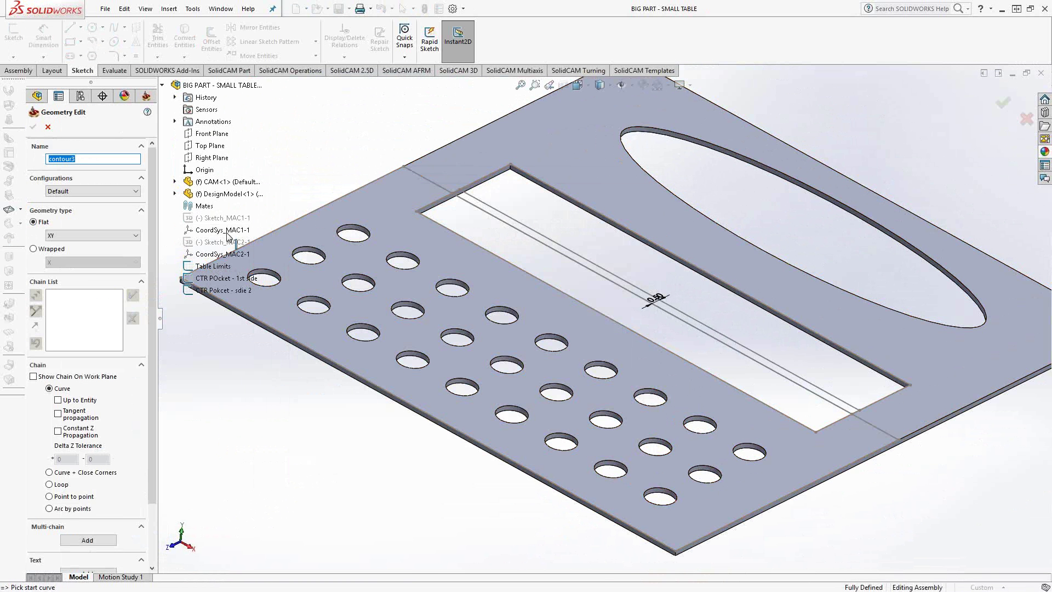
Chain the pocket's second-side edge into contour3 and confirm the geometry
scroll(873, 406, "down", 5)
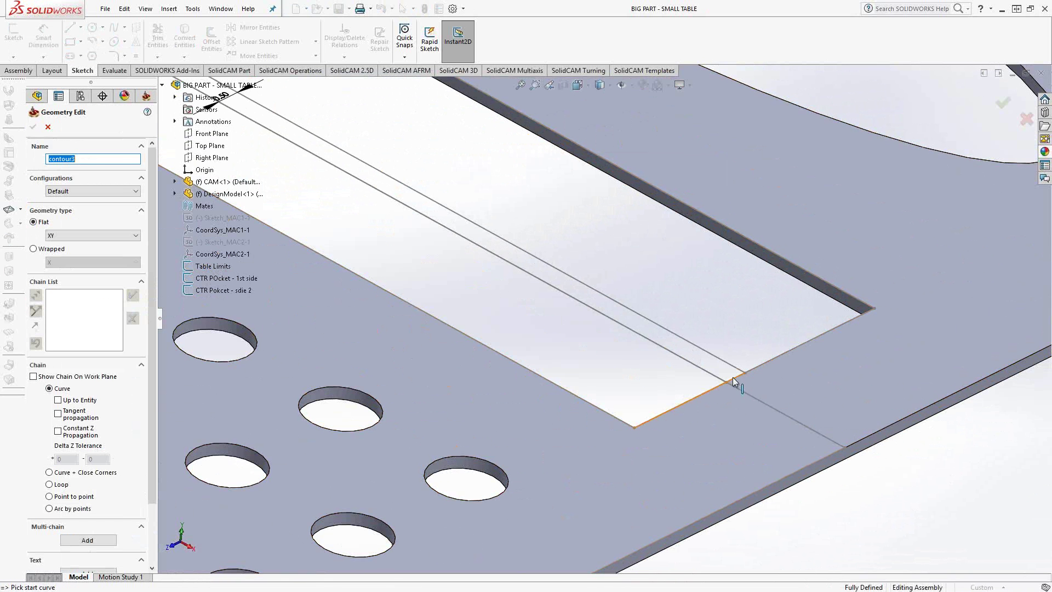
left_click(761, 371)
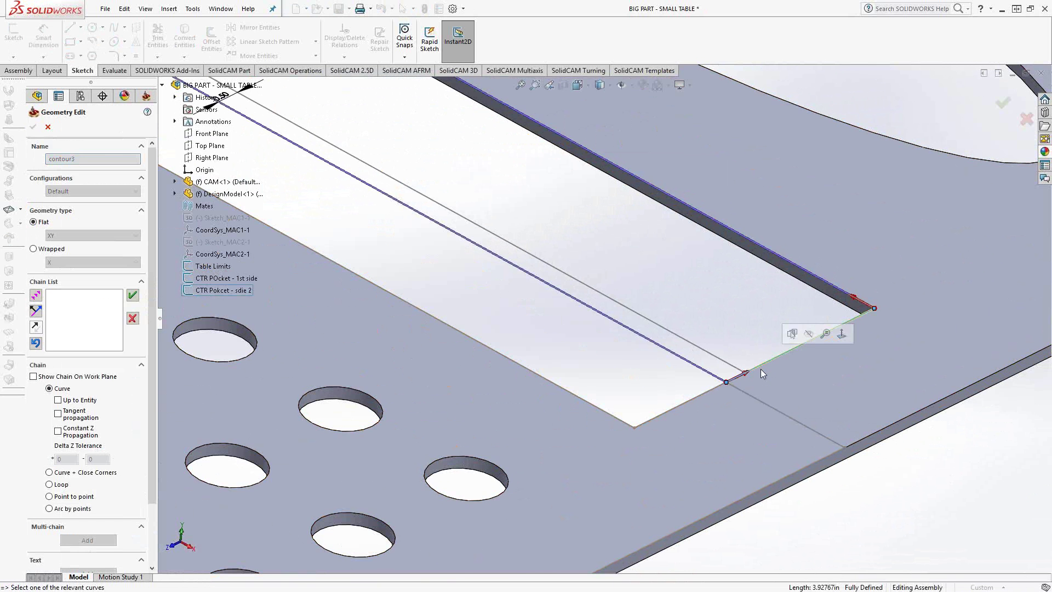
scroll(721, 341, "down", 2)
scroll(721, 341, "down", 3)
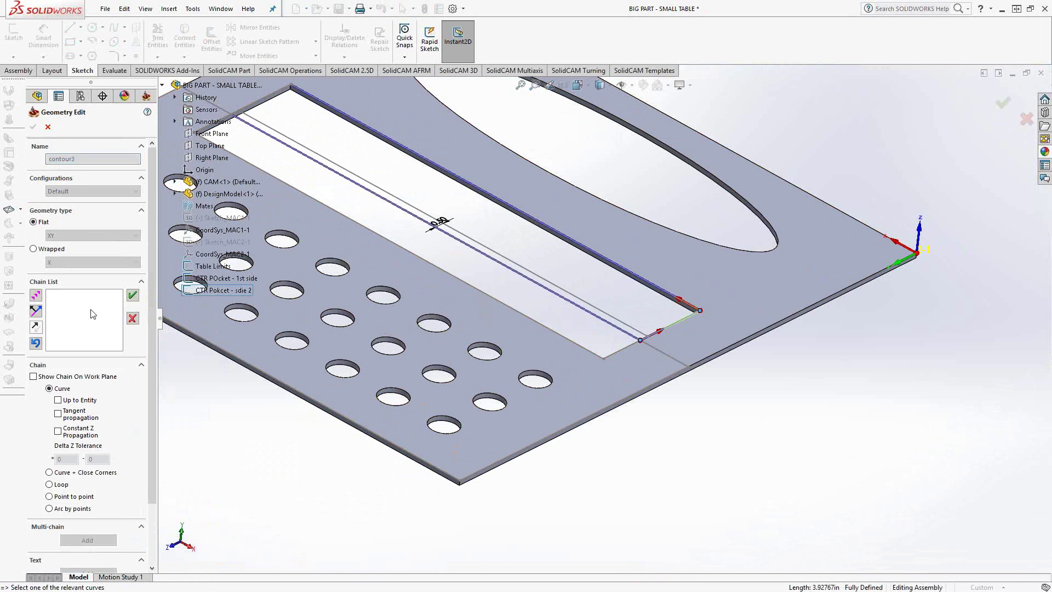
left_click(35, 297)
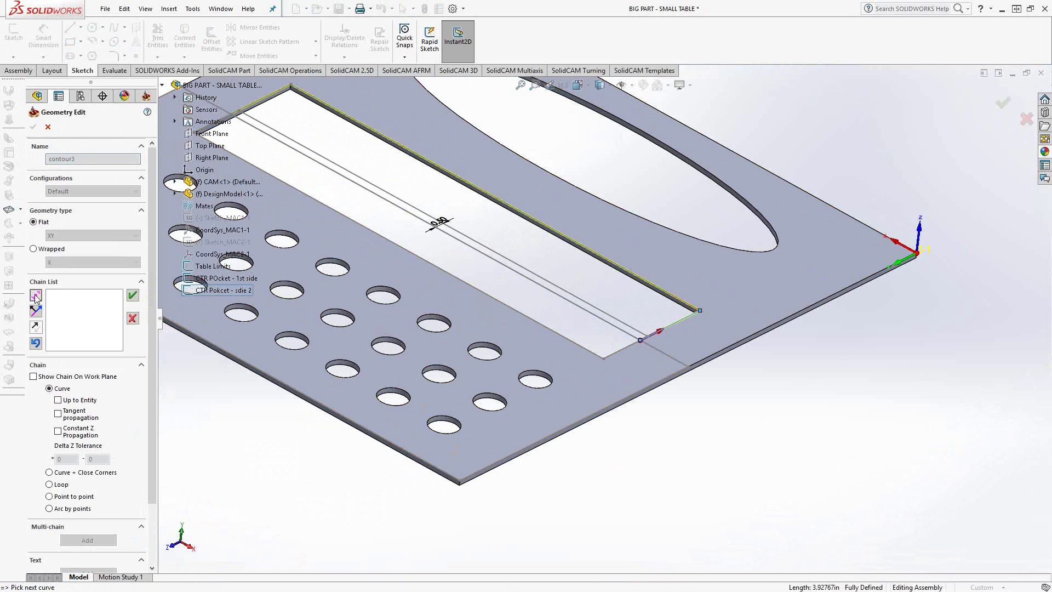
left_click(132, 295)
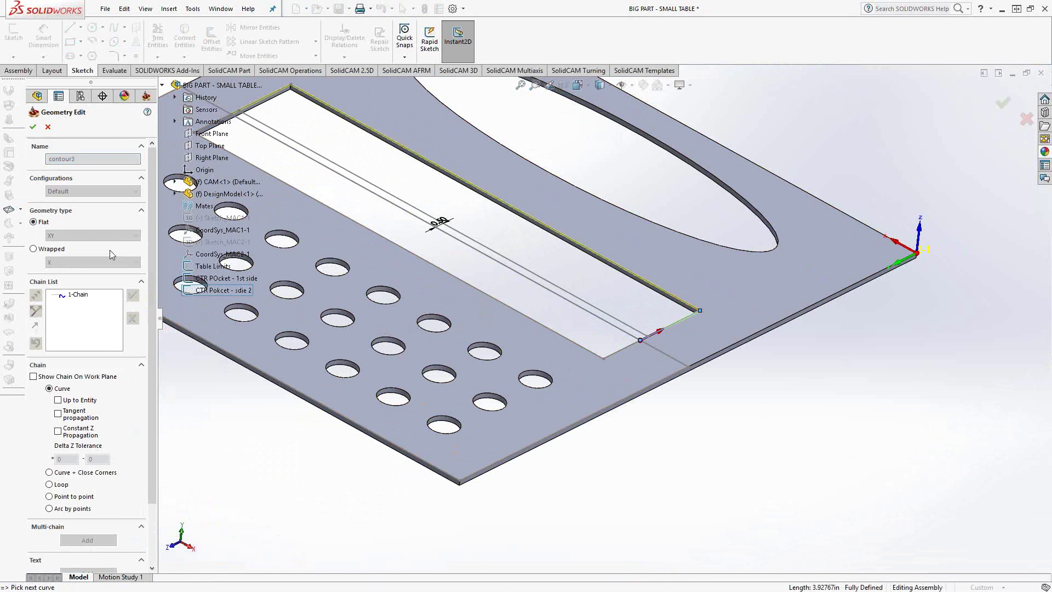
left_click(33, 127)
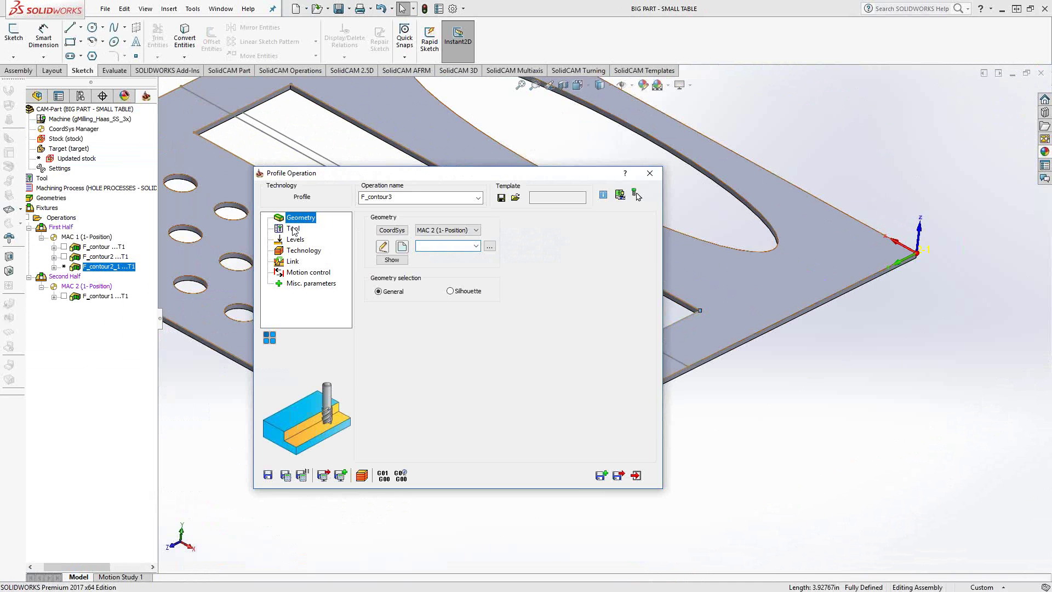
Pick the upper milling level of 0 from the model
left_click(294, 229)
left_click(294, 239)
left_click(402, 308)
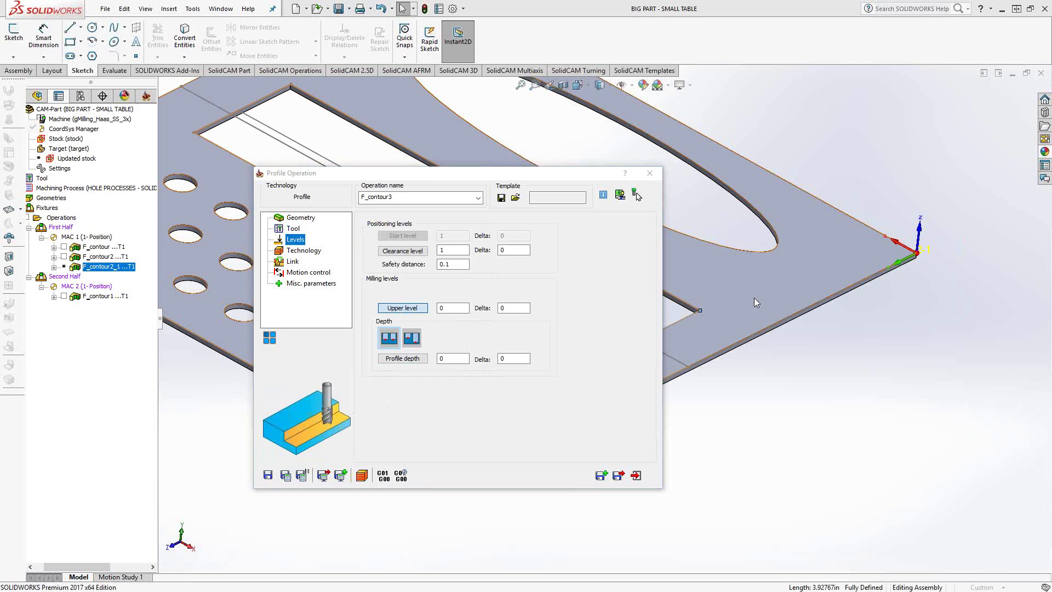
left_click(33, 127)
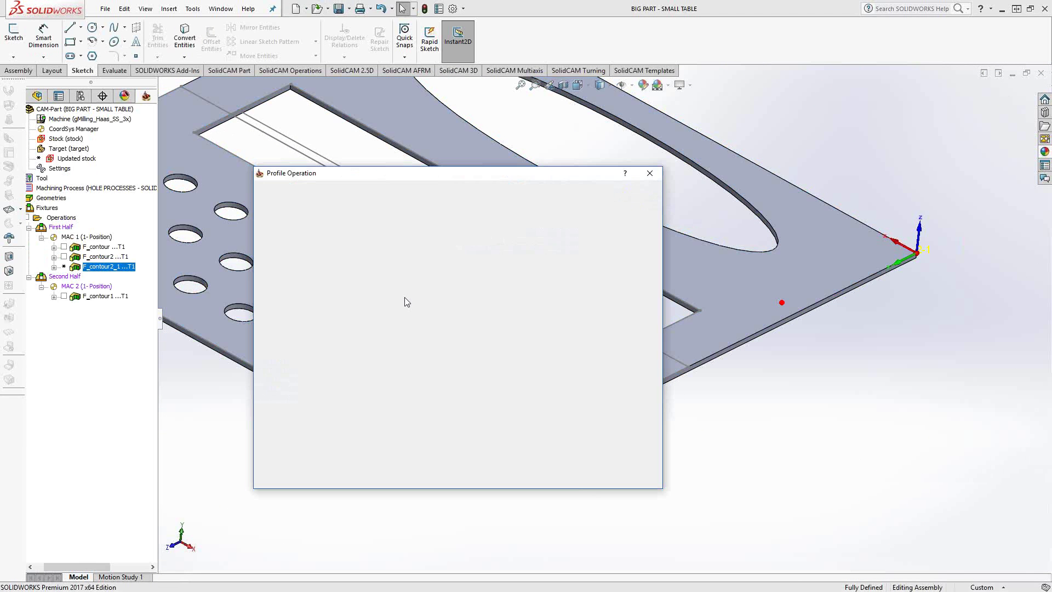
Set profile depth 0.25 from the bottom face at Z -0.25, then save, calculate and exit
left_click(402, 358)
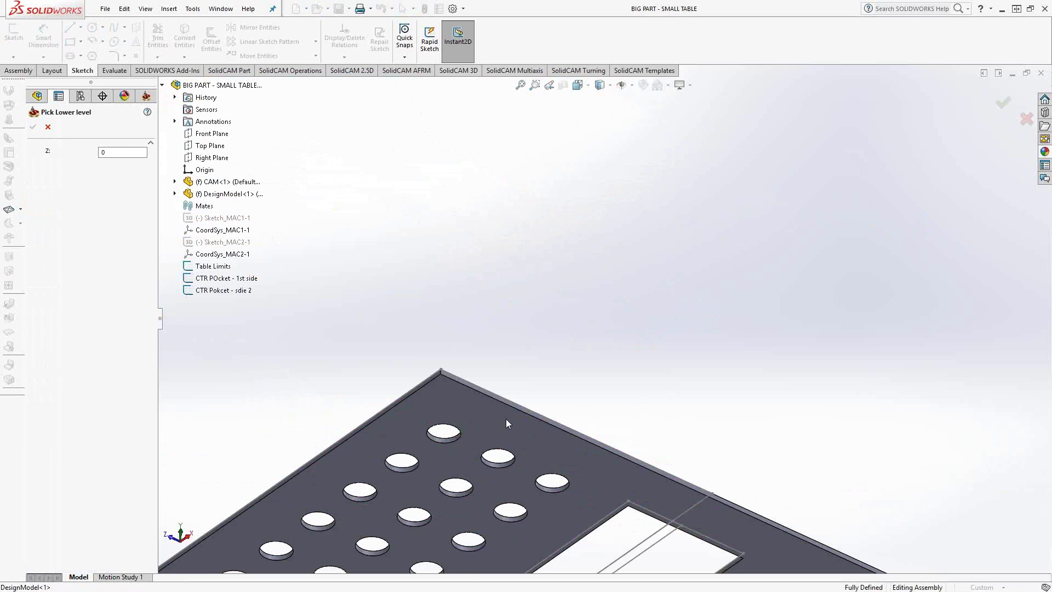
left_click(594, 467)
left_click(32, 127)
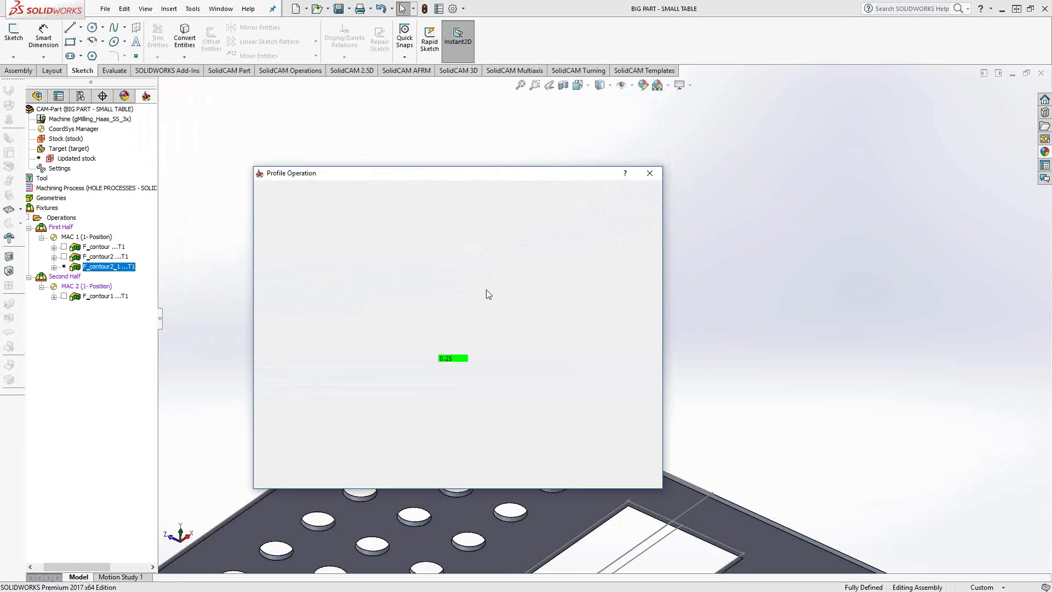
left_click(285, 476)
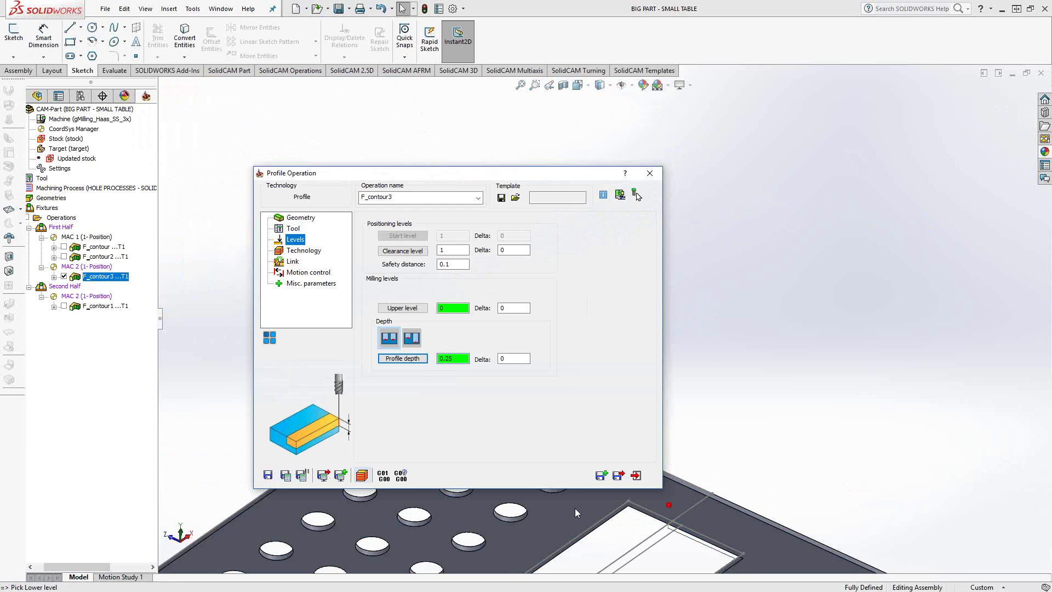
left_click(635, 475)
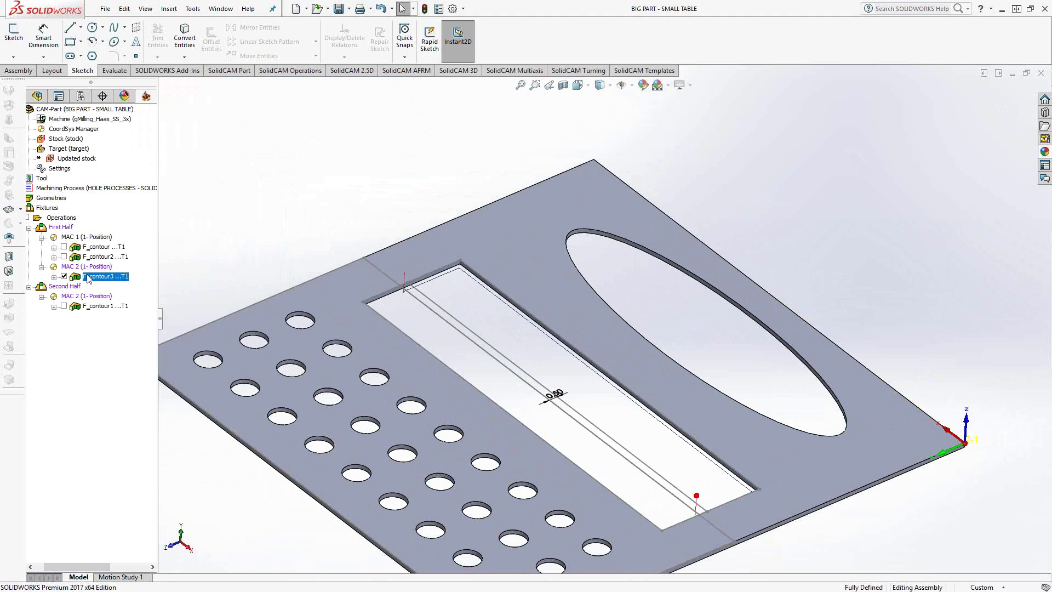
Move F_contour3 under Second Half's MAC 2, fit the view, and simulate all operations
left_click_drag(101, 278, 80, 285)
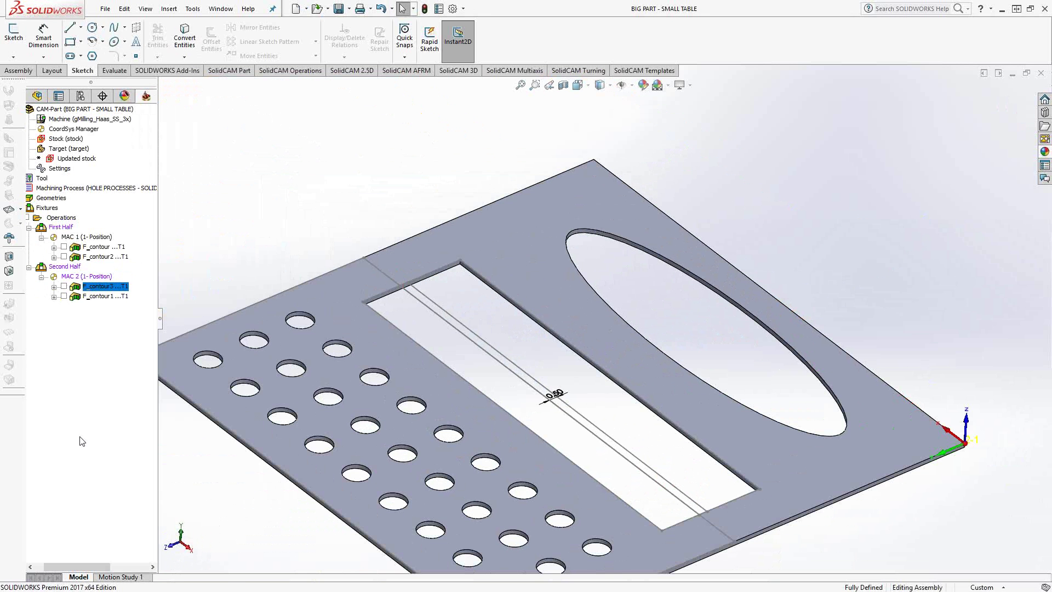
left_click_drag(83, 567, 61, 577)
key("f")
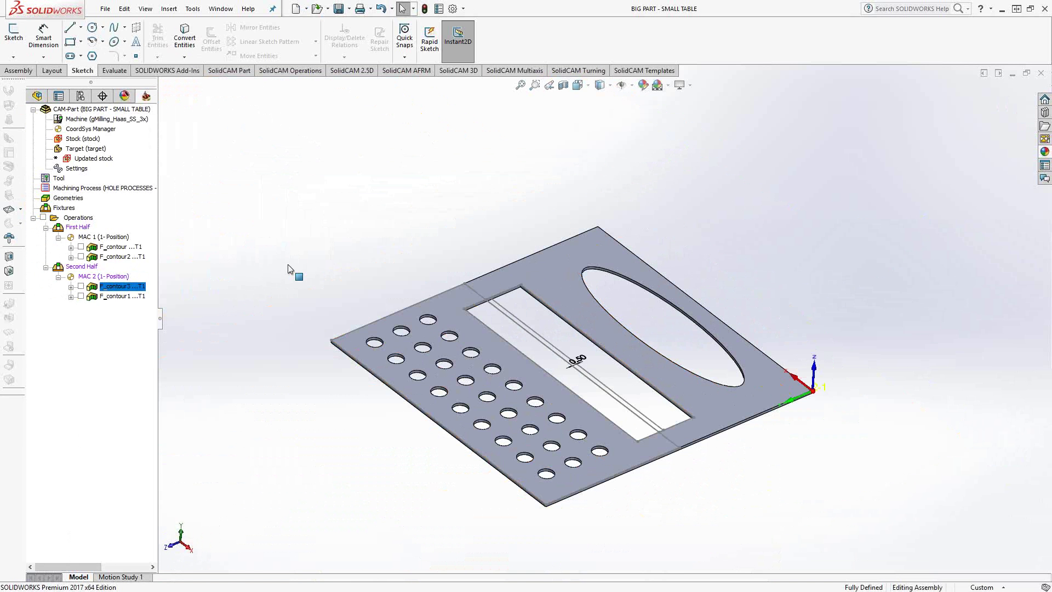
right_click(76, 217)
mouse_move(136, 239)
left_click(126, 385)
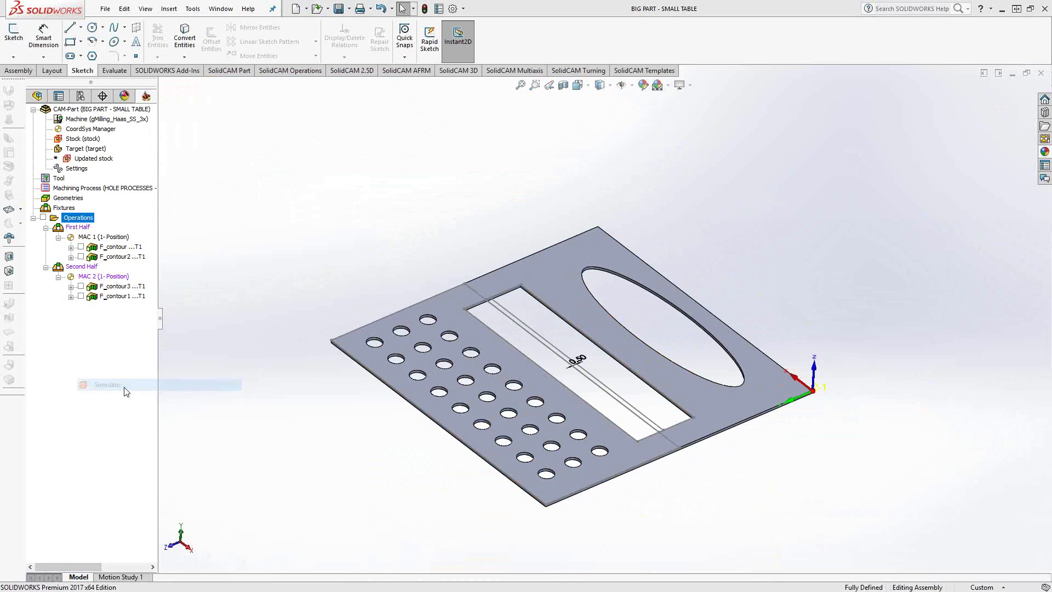
Step through SolidVerify cutting the holes, both slot halves and the ellipse, then exit
left_click(273, 384)
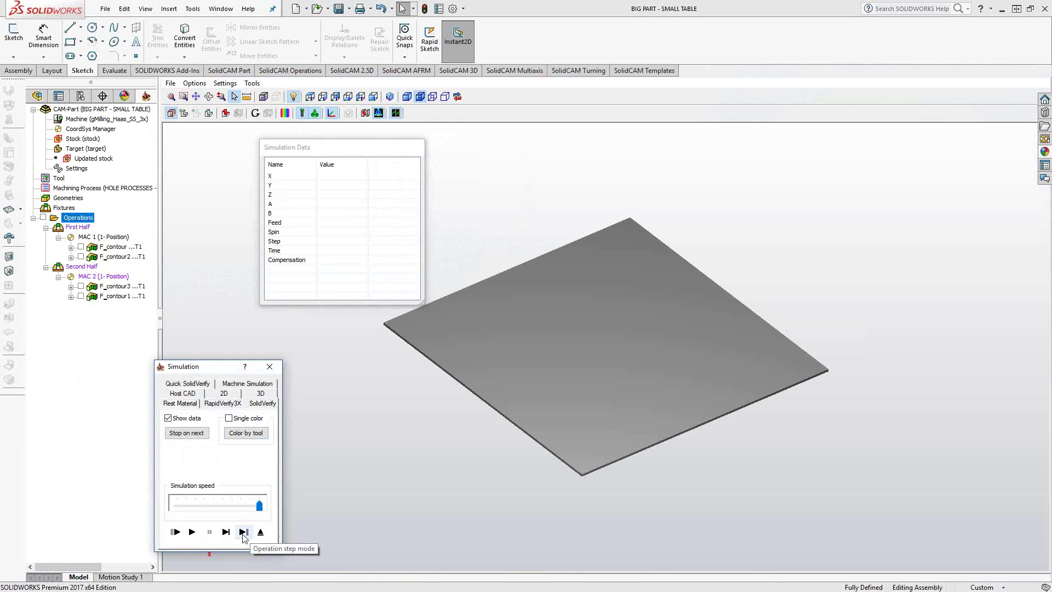
left_click(242, 534)
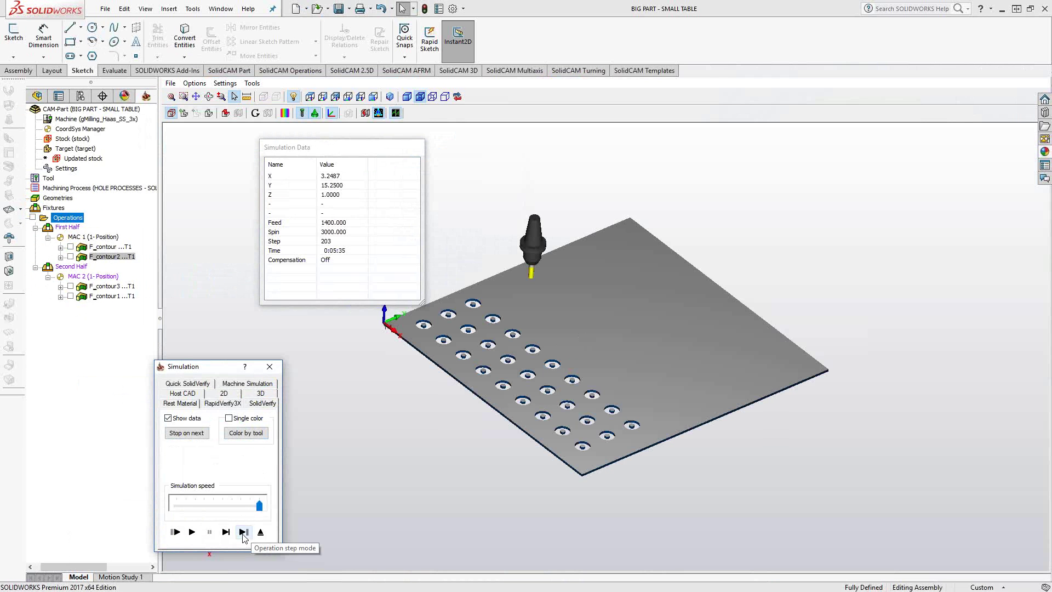
left_click(243, 535)
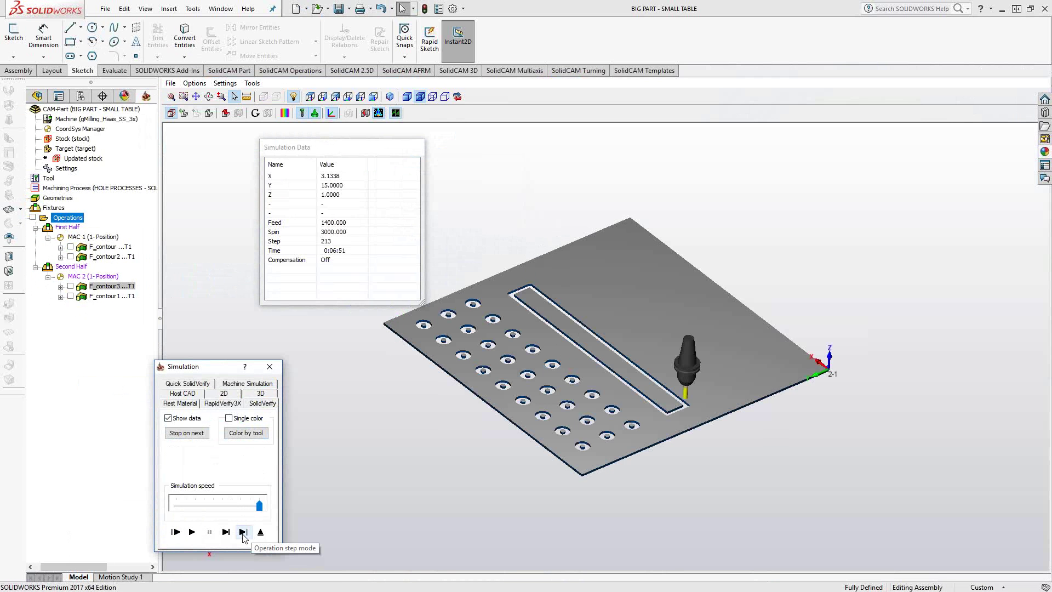
middle_click_drag(790, 424, 673, 352)
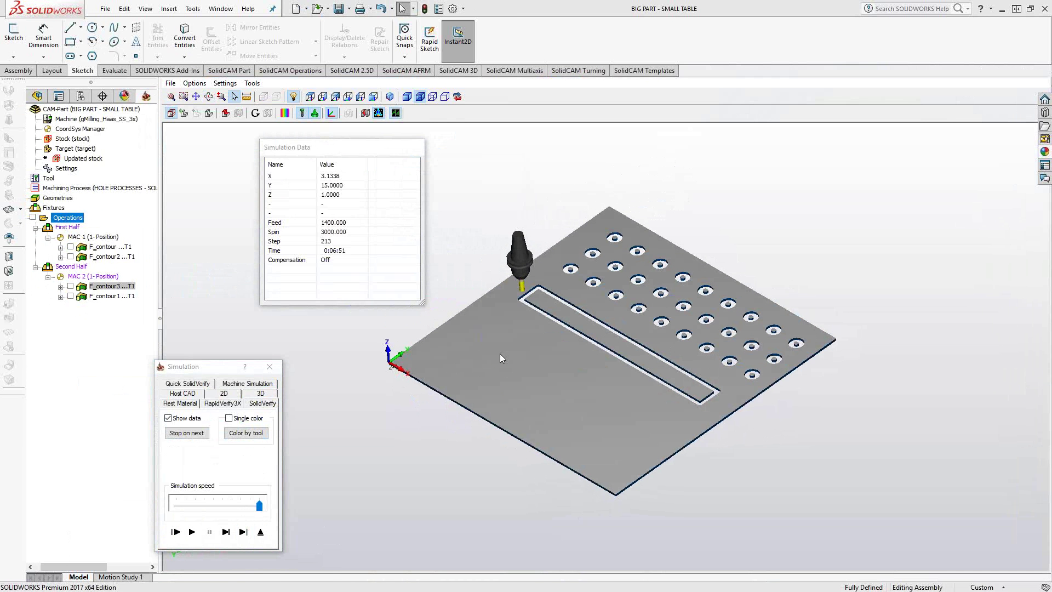
left_click(243, 531)
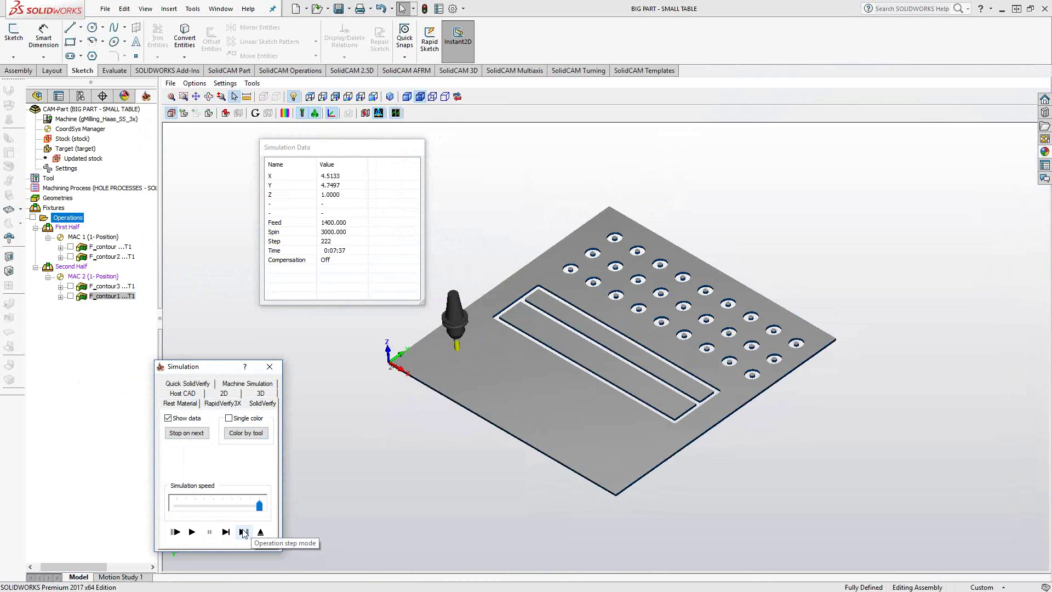
left_click(244, 532)
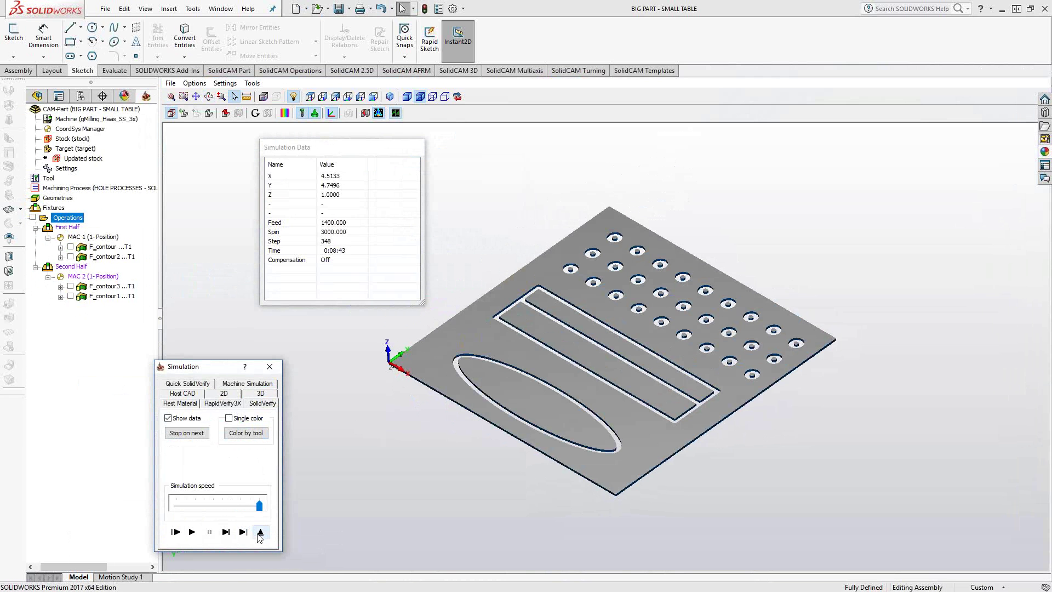
left_click(260, 533)
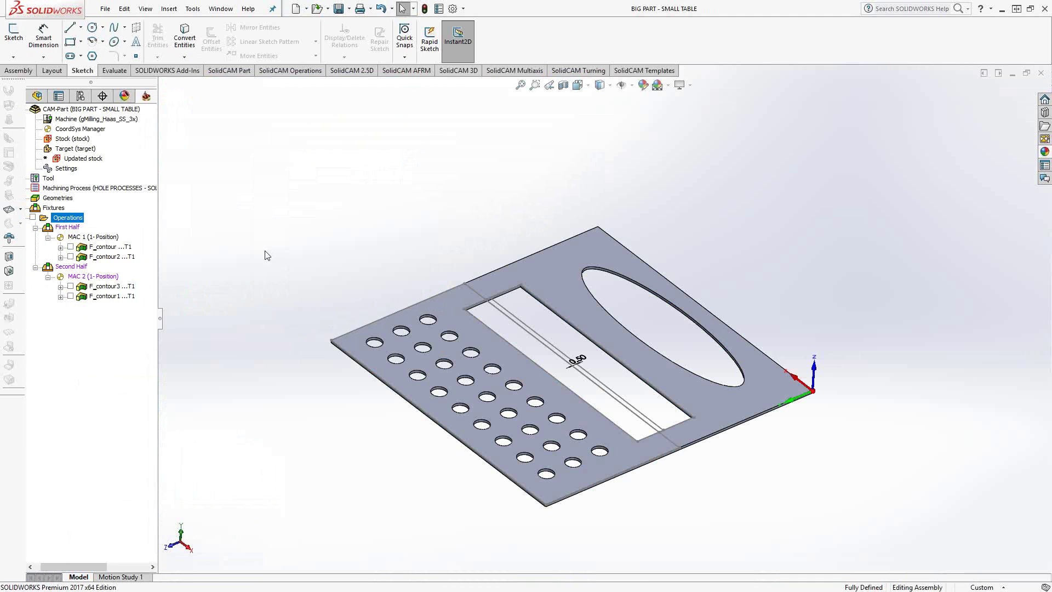